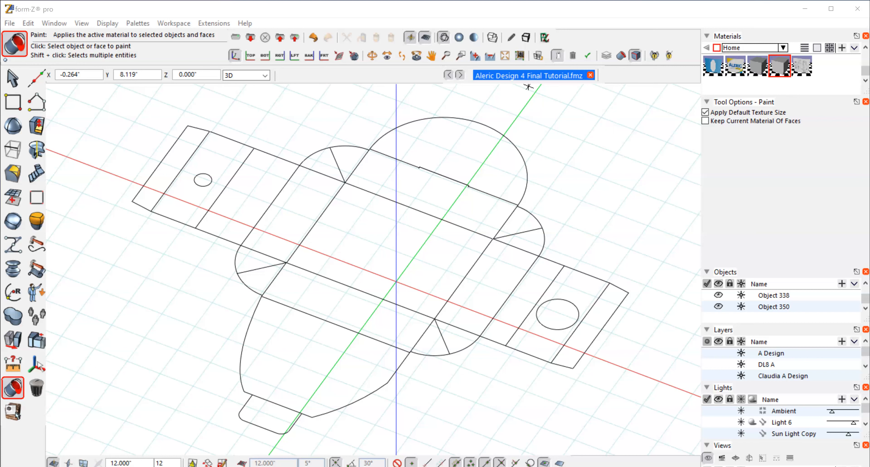
Step: Display the box layout in Shaded Work mode and zoom in on the grey-filled panel with the large circle
{"action": "left_click", "coordinate": [459, 38]}
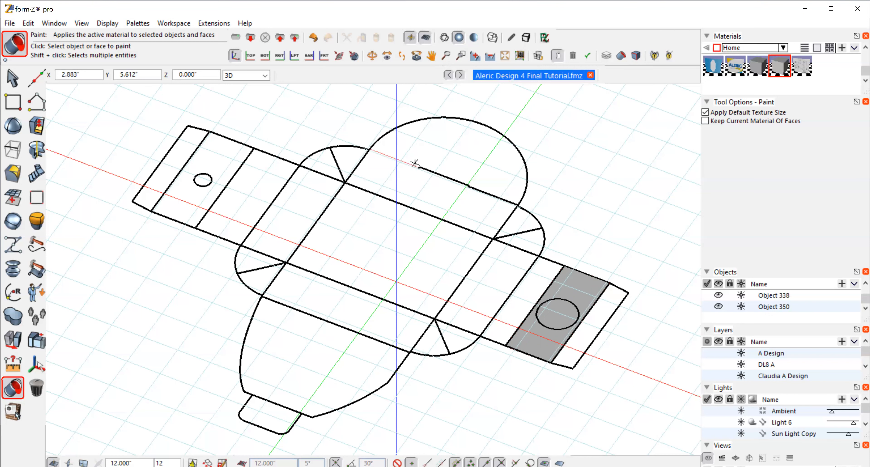
{"action": "left_click", "coordinate": [461, 54]}
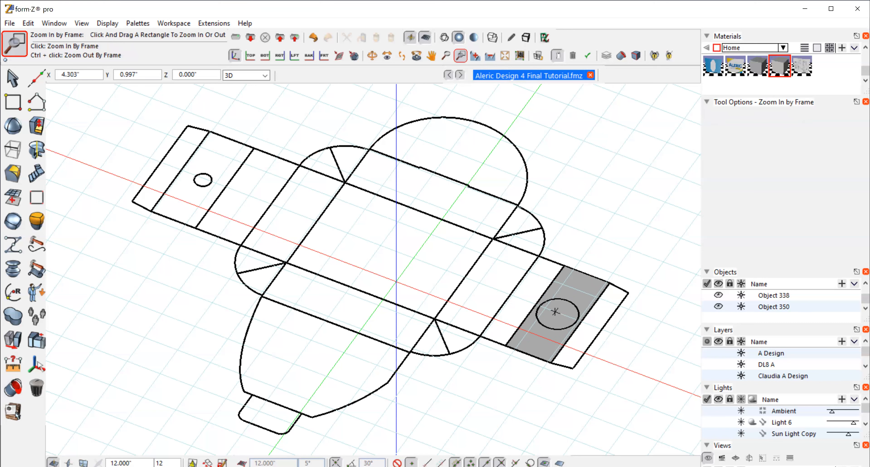
{"action": "left_click_drag", "start_coordinate": [556, 311], "coordinate": [683, 207]}
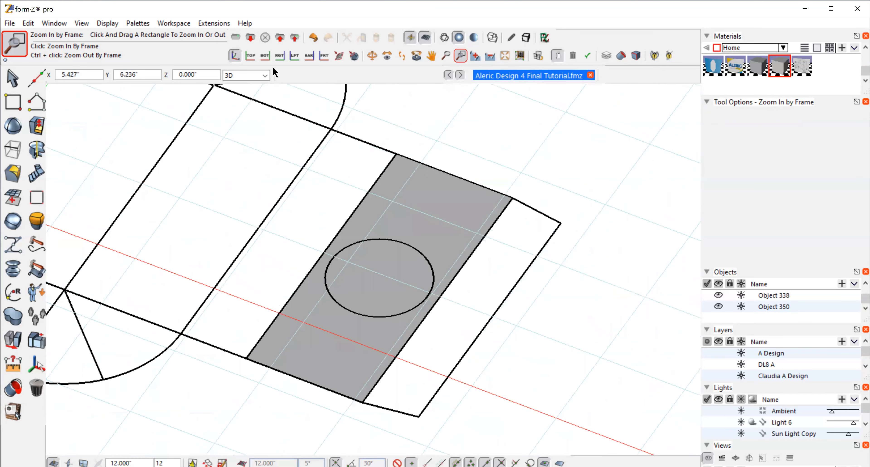
Step: Enable Show Points in the Shaded Work display options and switch the view to Wire Frame
{"action": "left_click", "coordinate": [102, 24]}
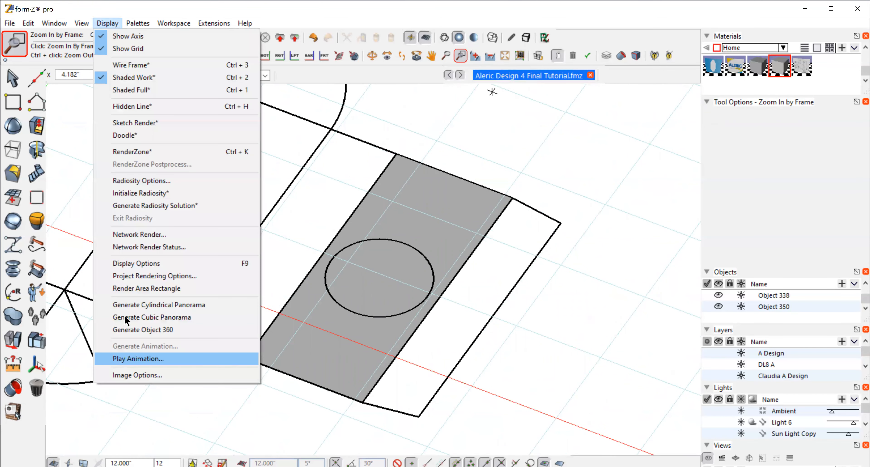
{"action": "left_click", "coordinate": [125, 266]}
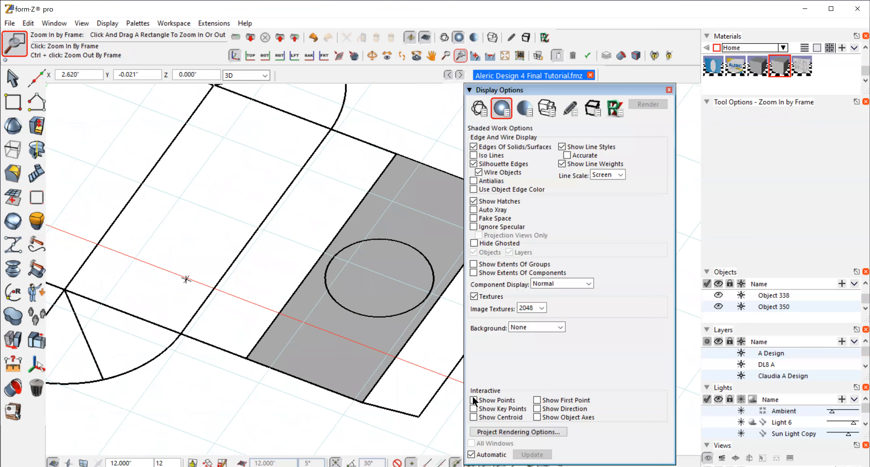
{"action": "left_click", "coordinate": [473, 399]}
{"action": "left_click", "coordinate": [669, 89]}
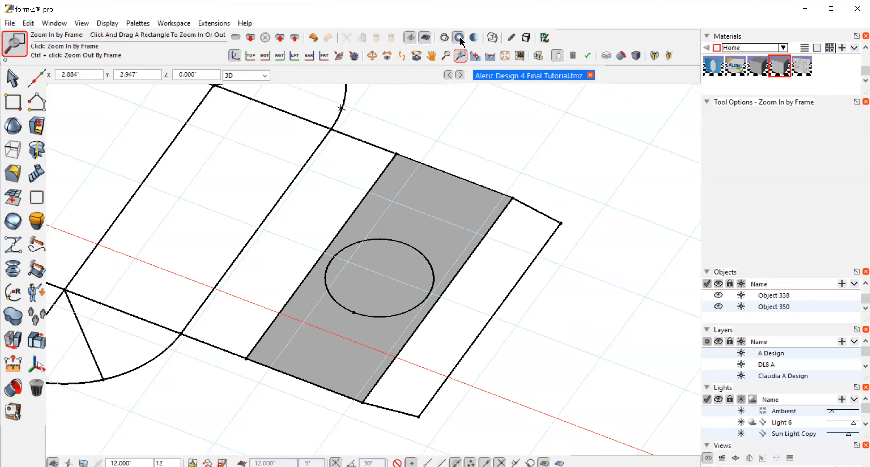
{"action": "left_click", "coordinate": [444, 37]}
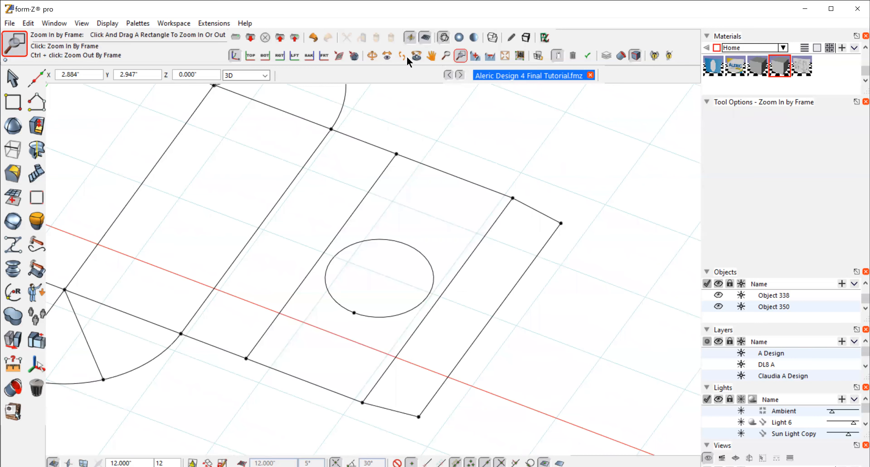
Step: Delete the single edge between the large-circle panel and the narrow end flap, using edge-level picking
{"action": "left_click", "coordinate": [12, 79]}
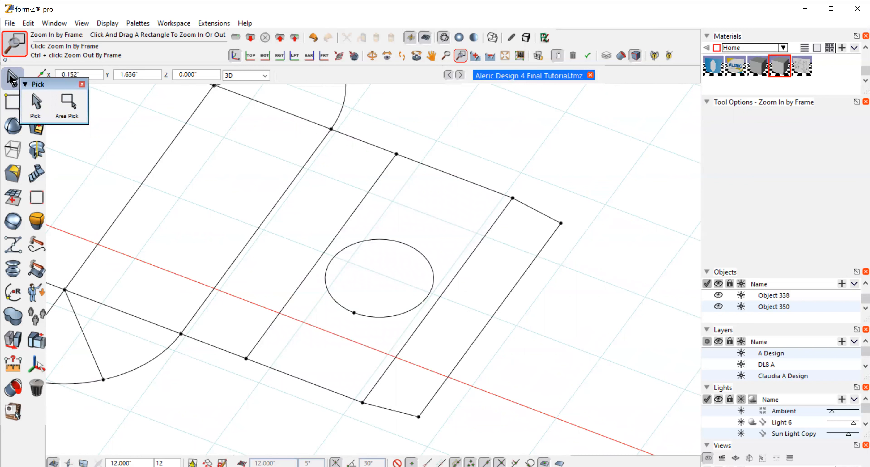
{"action": "left_click", "coordinate": [12, 78]}
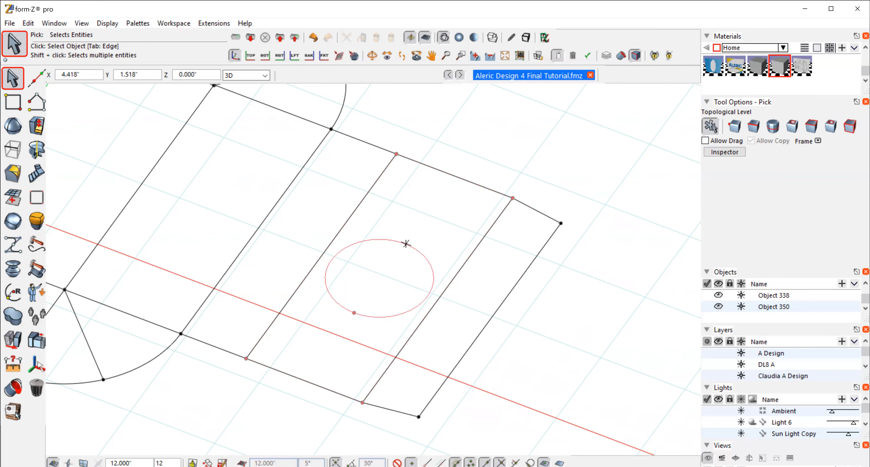
{"action": "mouse_move", "coordinate": [406, 243]}
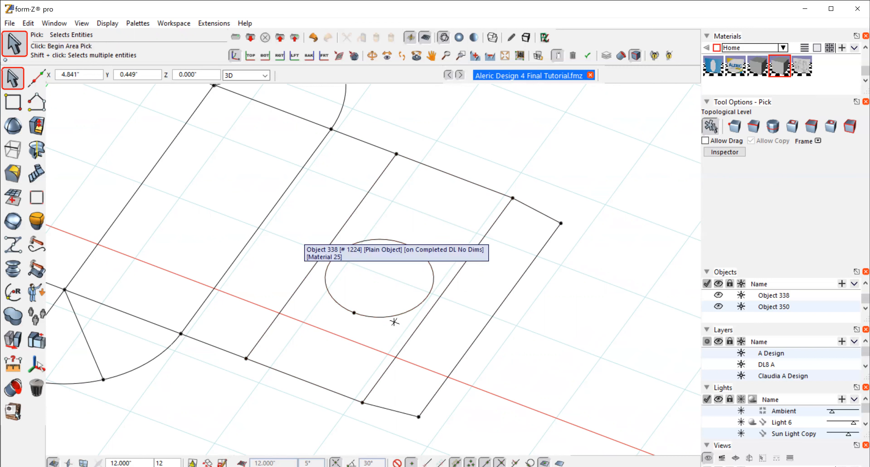
{"action": "left_click", "coordinate": [754, 128]}
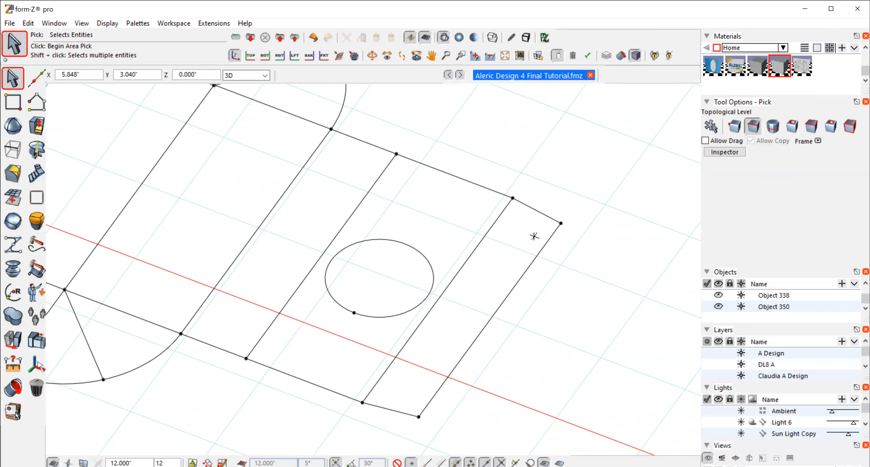
{"action": "left_click", "coordinate": [473, 248]}
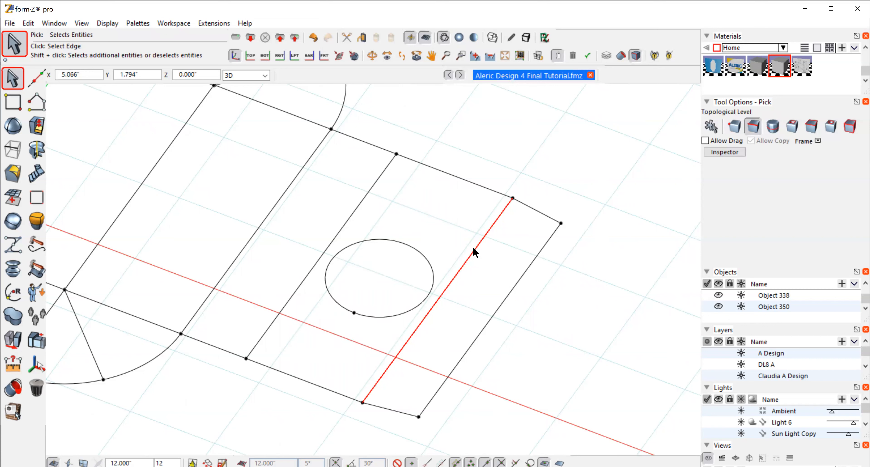
{"action": "key", "text": "Delete"}
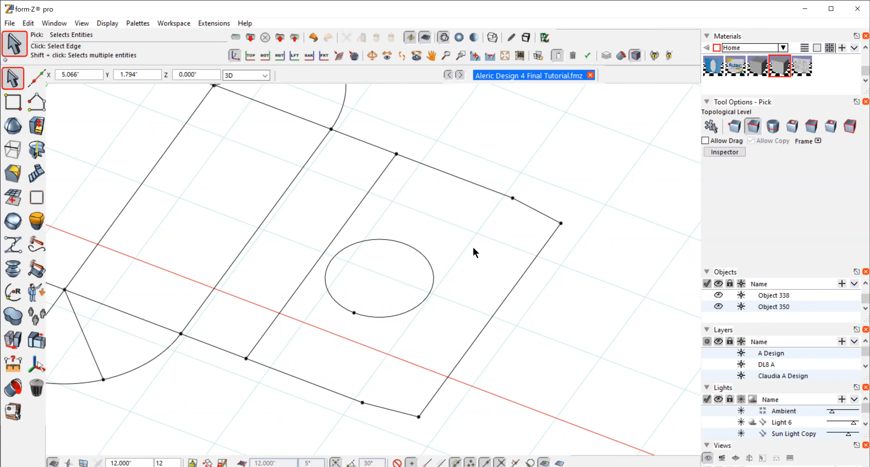
Step: Delete the large-circle panel's inner fold edge, on the side facing the box centre, using edge-level picking
{"action": "left_click", "coordinate": [711, 126]}
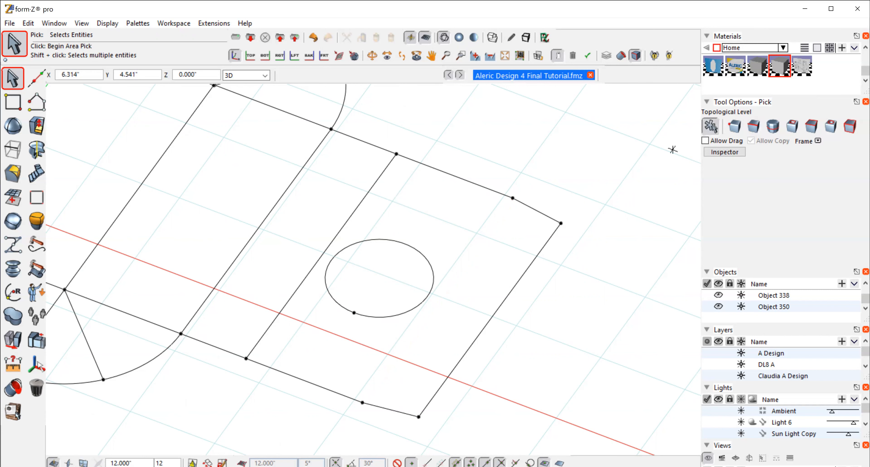
{"action": "left_click", "coordinate": [364, 200]}
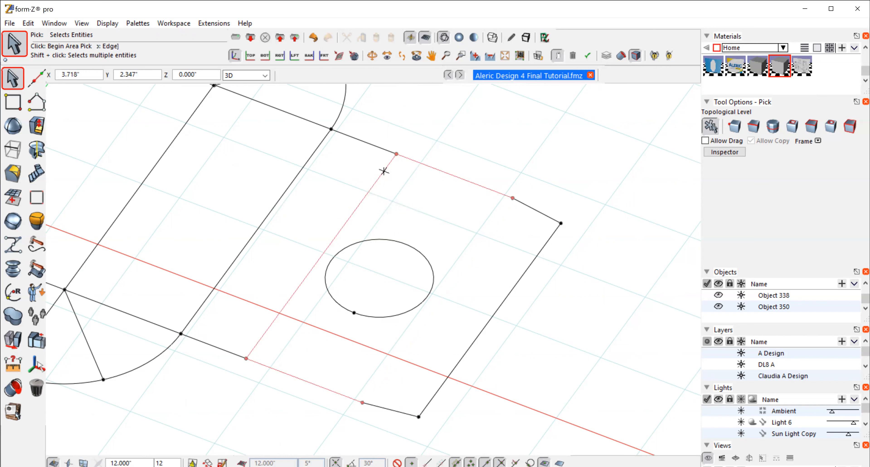
{"action": "left_click", "coordinate": [754, 127]}
{"action": "left_click", "coordinate": [356, 202]}
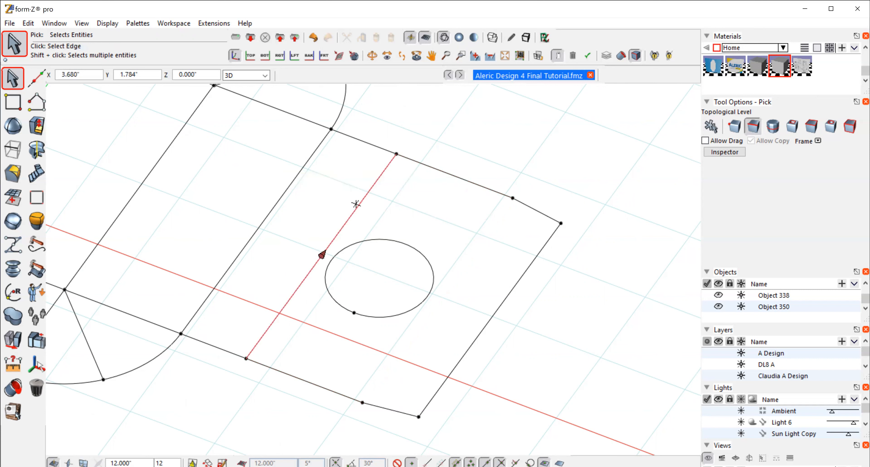
{"action": "left_click", "coordinate": [357, 204]}
{"action": "key", "text": "Delete"}
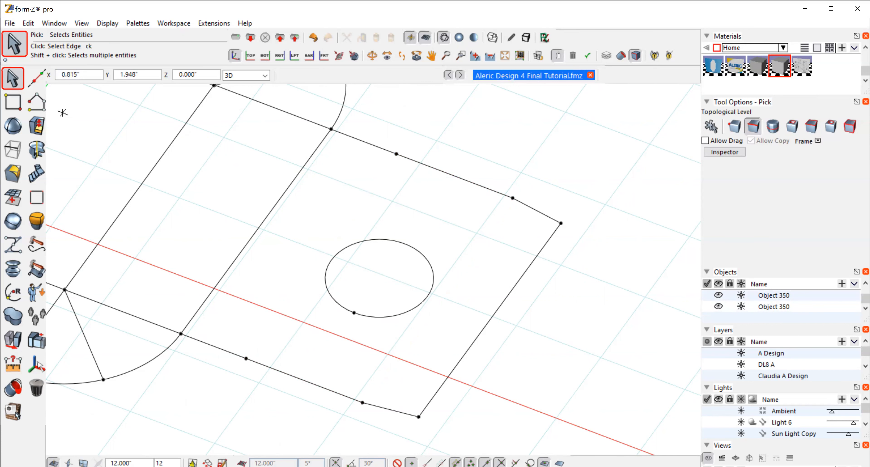
Step: Redraw both fold lines of the large-circle panel as separate two-point vector lines snapped to the outline points
{"action": "left_click", "coordinate": [36, 101]}
{"action": "left_click", "coordinate": [36, 99]}
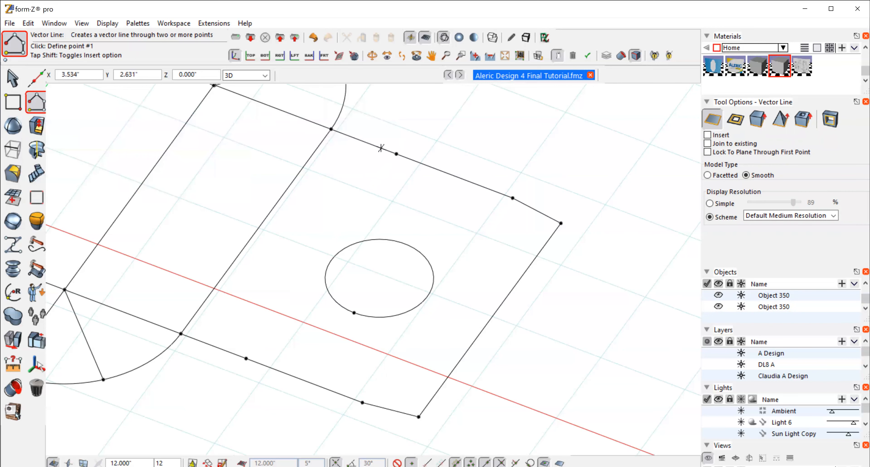
{"action": "left_click", "coordinate": [397, 154]}
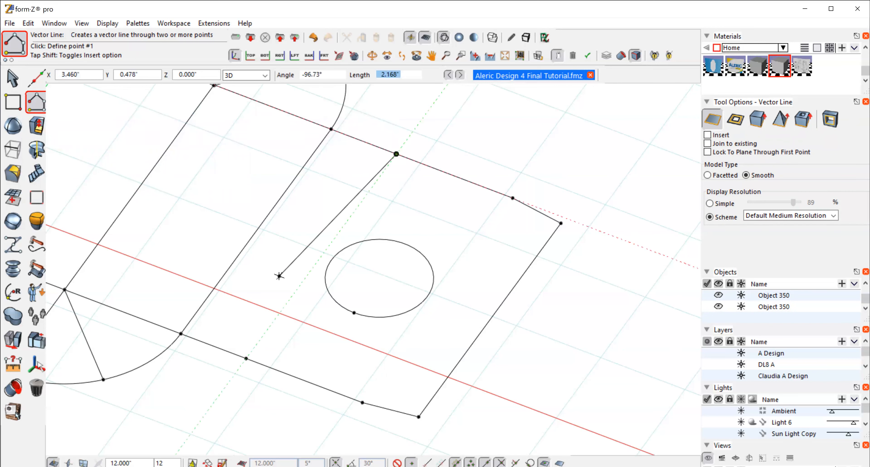
{"action": "double_click", "coordinate": [246, 358]}
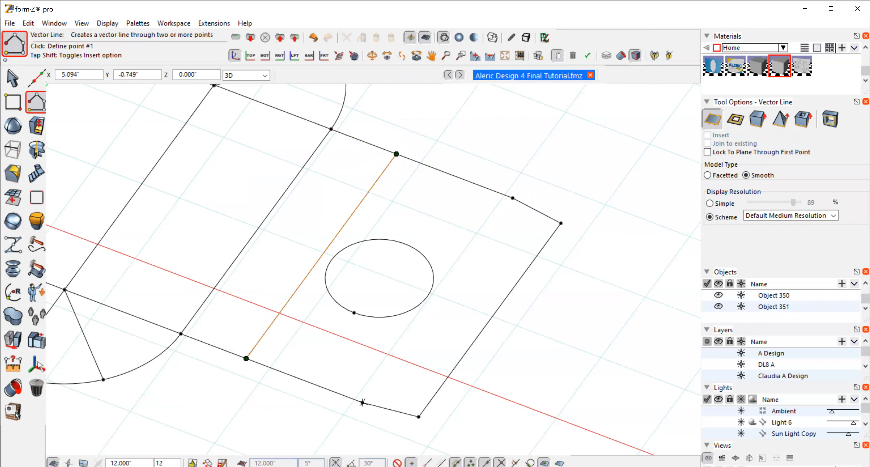
{"action": "left_click", "coordinate": [363, 402]}
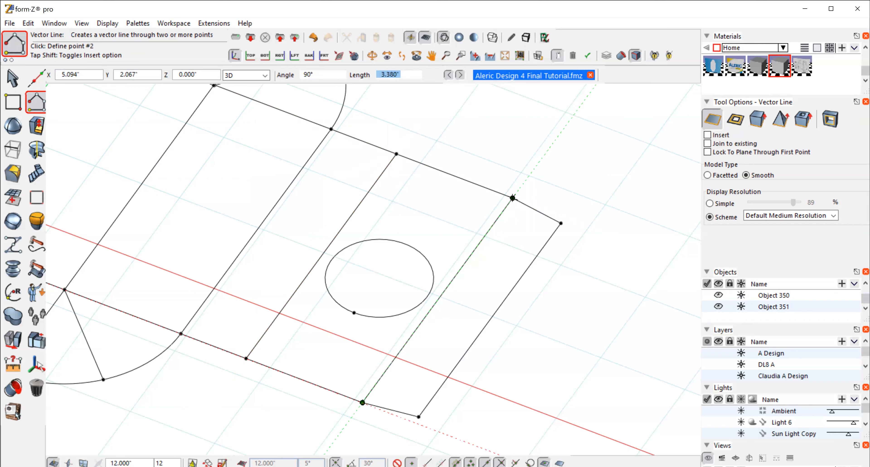
{"action": "double_click", "coordinate": [513, 198]}
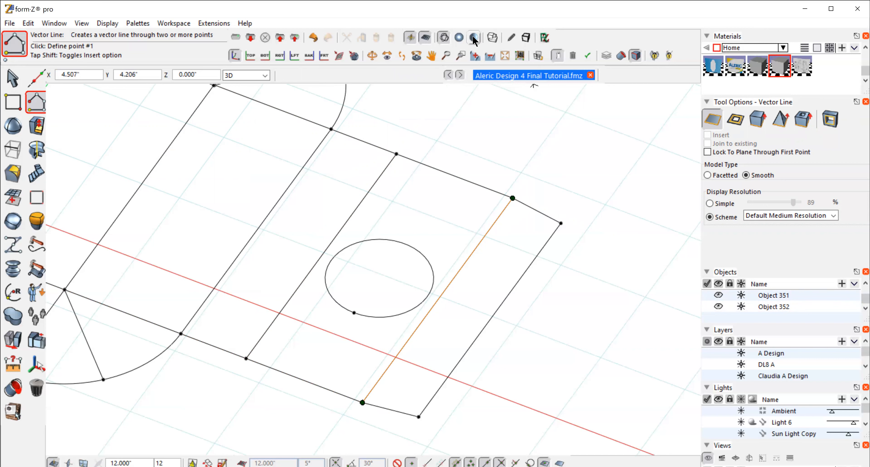
Step: Return to Shaded Work display, reset picking to the automatic topological level, and show the whole box layout
{"action": "left_click", "coordinate": [460, 38]}
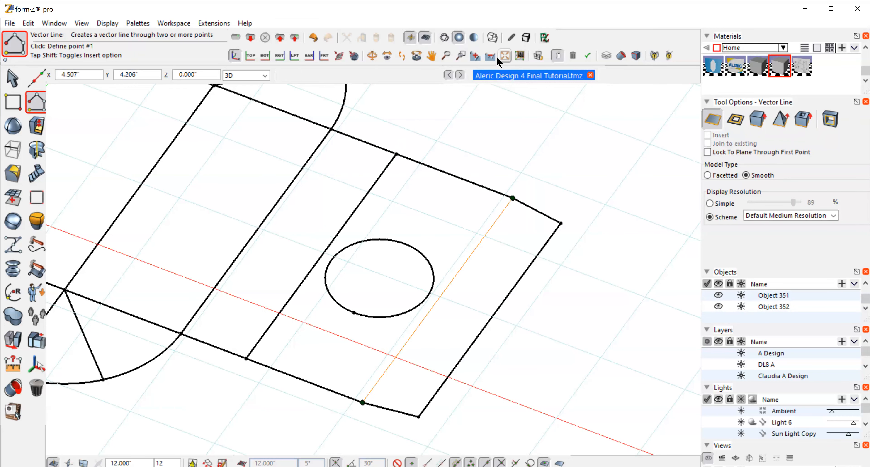
{"action": "left_click", "coordinate": [490, 55]}
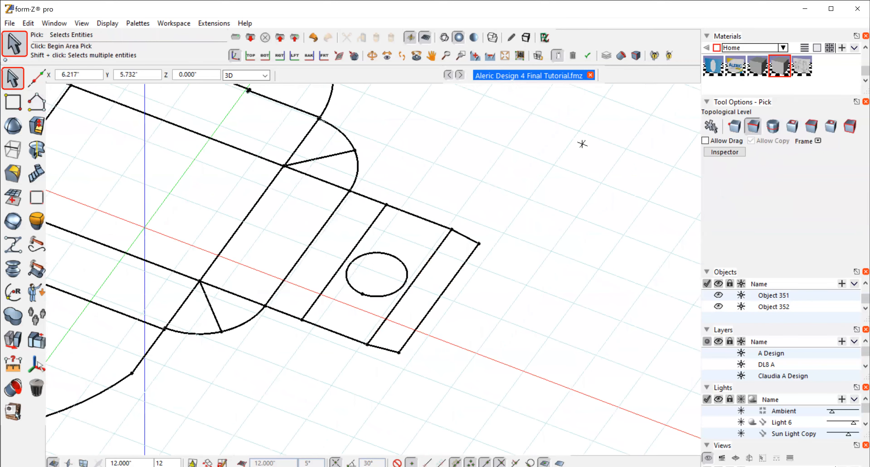
{"action": "left_click", "coordinate": [711, 127]}
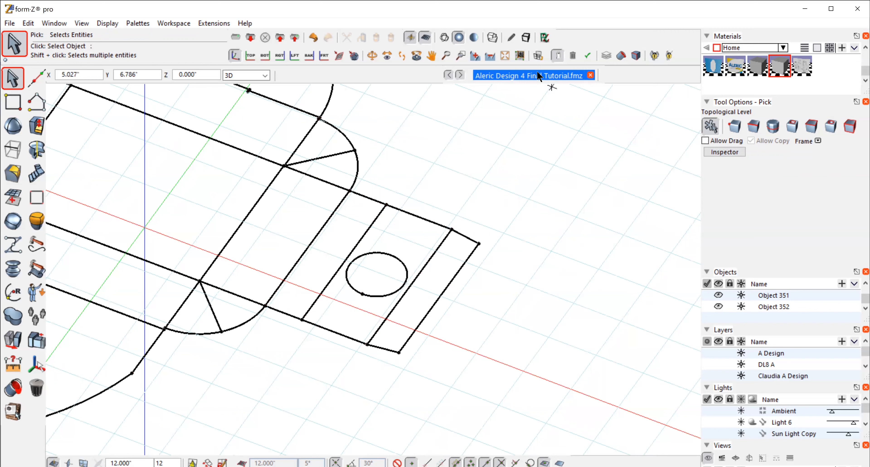
{"action": "left_click", "coordinate": [506, 56]}
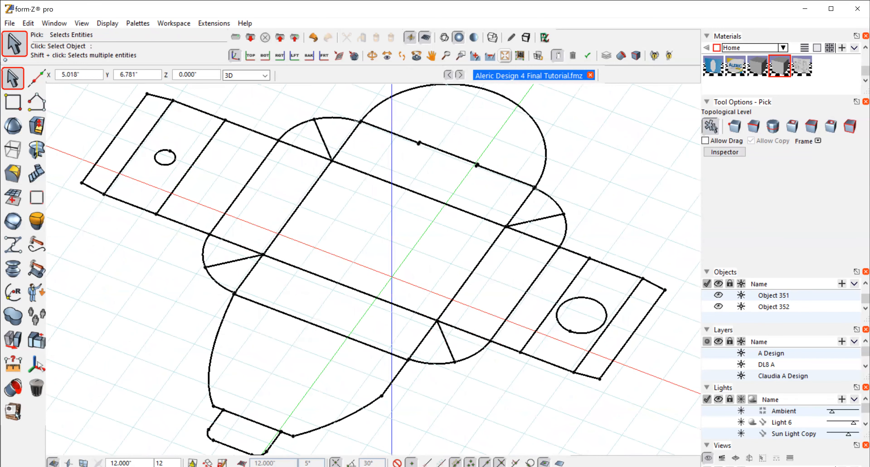
{"action": "scroll", "coordinate": [80, 109], "scroll_direction": "down", "scroll_amount": 1}
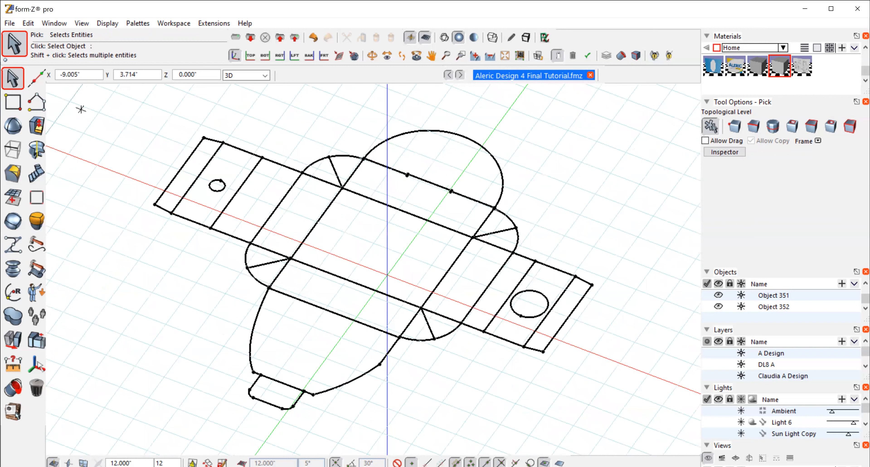
Step: Set the outer outline, both circles and the short slot line below the rounded flap to Line Weight 3, then deselect everything
{"action": "left_click", "coordinate": [192, 150]}
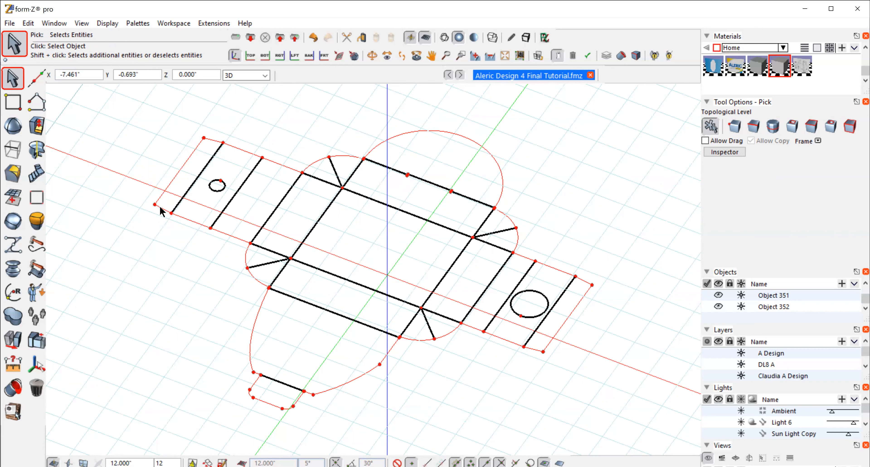
{"action": "left_click", "coordinate": [216, 190], "text": "shift"}
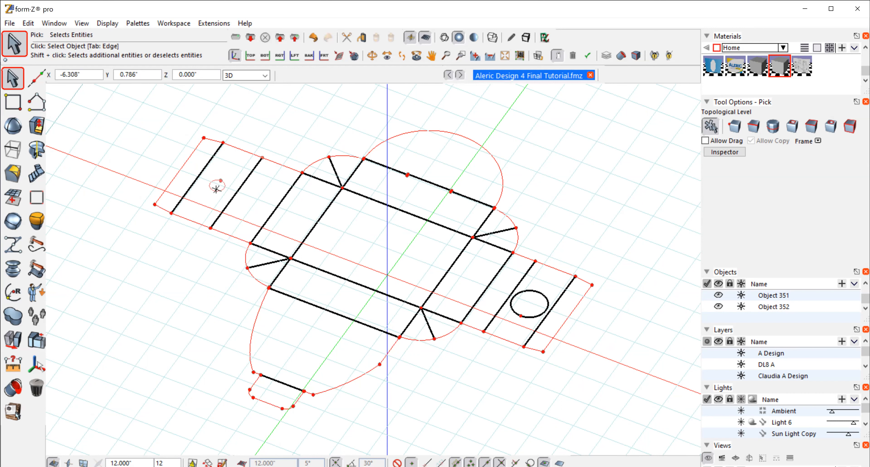
{"action": "left_click", "coordinate": [426, 181], "text": "shift"}
{"action": "left_click", "coordinate": [538, 294], "text": "shift"}
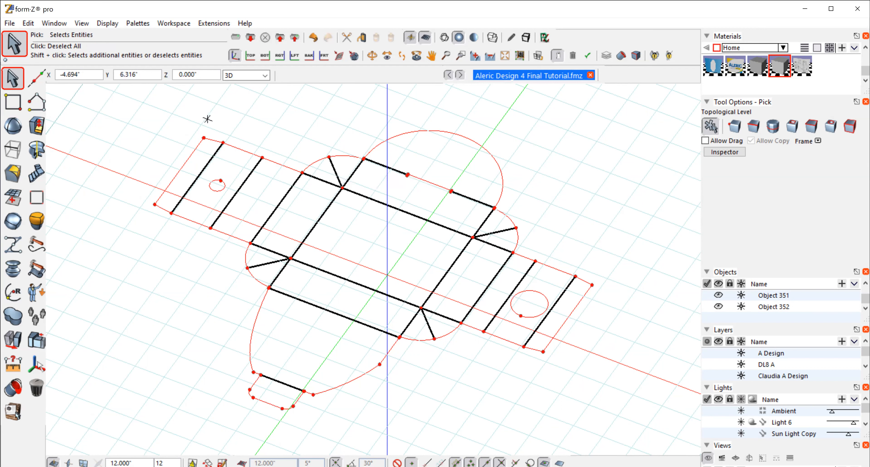
{"action": "left_click", "coordinate": [723, 153]}
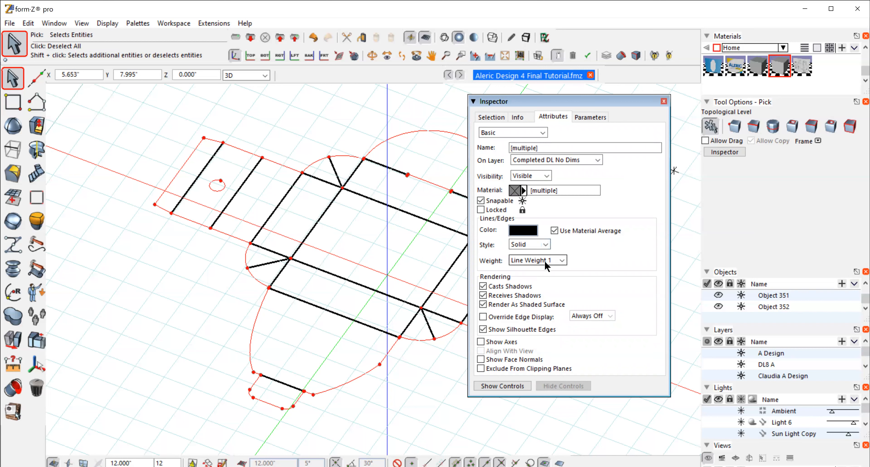
{"action": "left_click", "coordinate": [562, 260]}
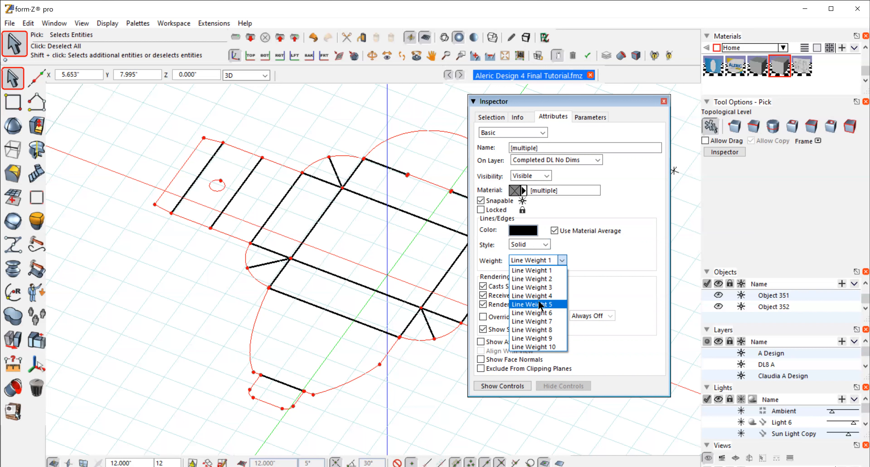
{"action": "left_click", "coordinate": [540, 288]}
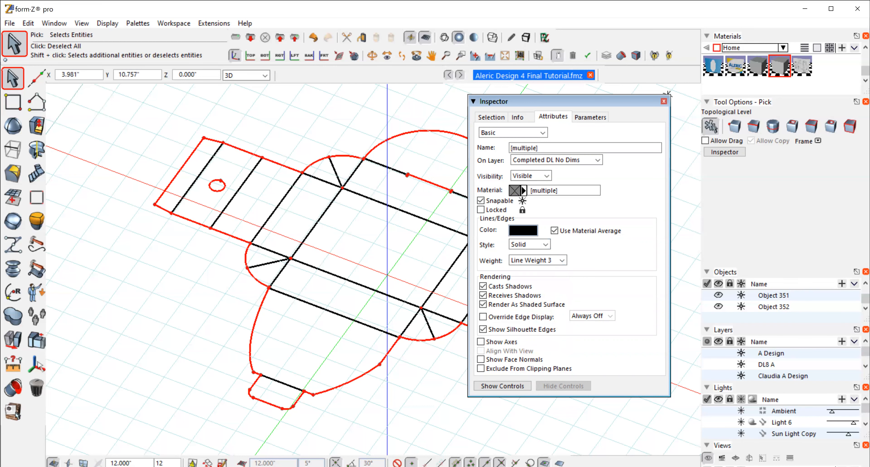
{"action": "left_click", "coordinate": [664, 101]}
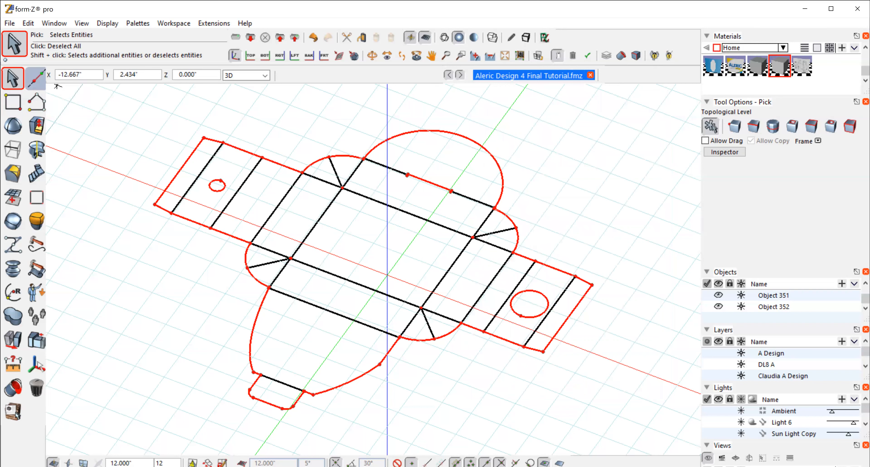
{"action": "left_click", "coordinate": [621, 100]}
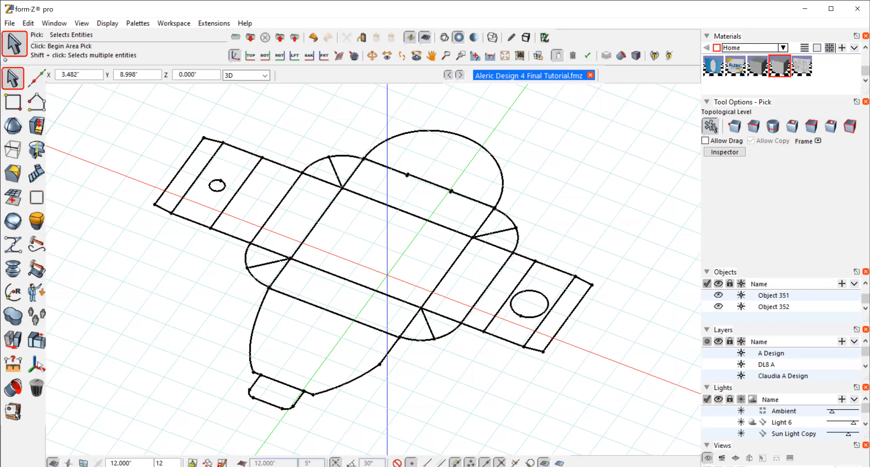
Step: Hide the point markers, then select the box's internal fold lines and set their line style to Dashed 1
{"action": "left_click", "coordinate": [473, 38]}
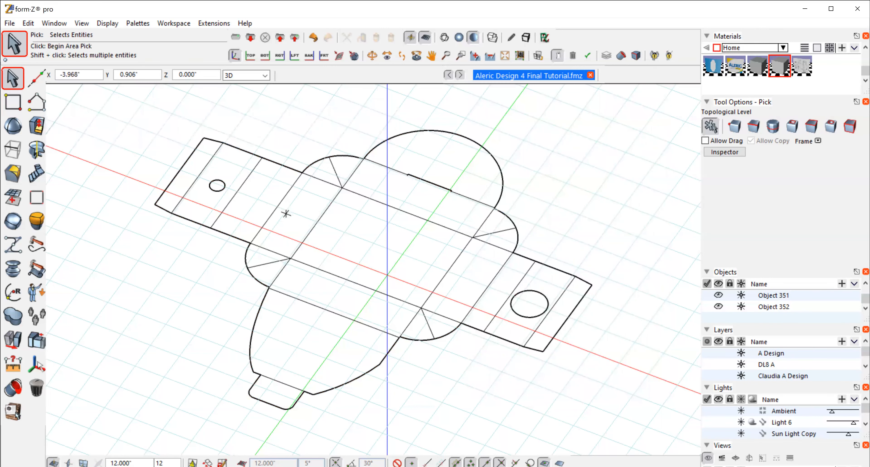
{"action": "left_click", "coordinate": [185, 193]}
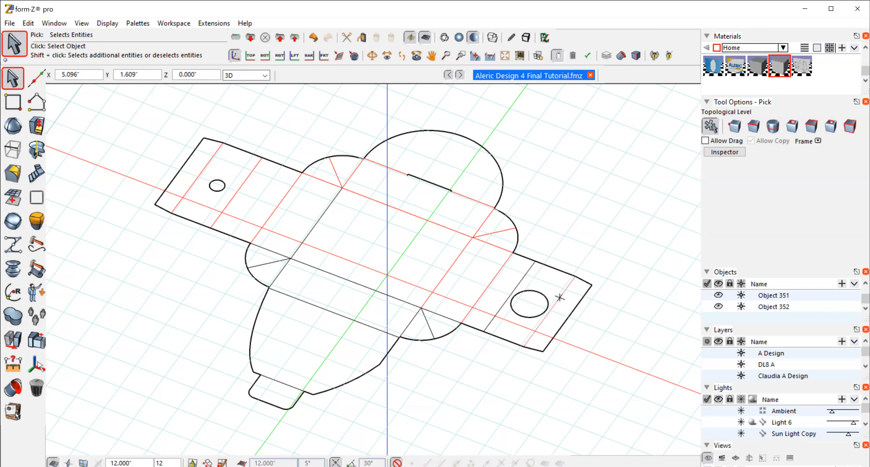
{"action": "left_click", "coordinate": [522, 278], "text": "shift"}
{"action": "left_click", "coordinate": [562, 292], "text": "shift"}
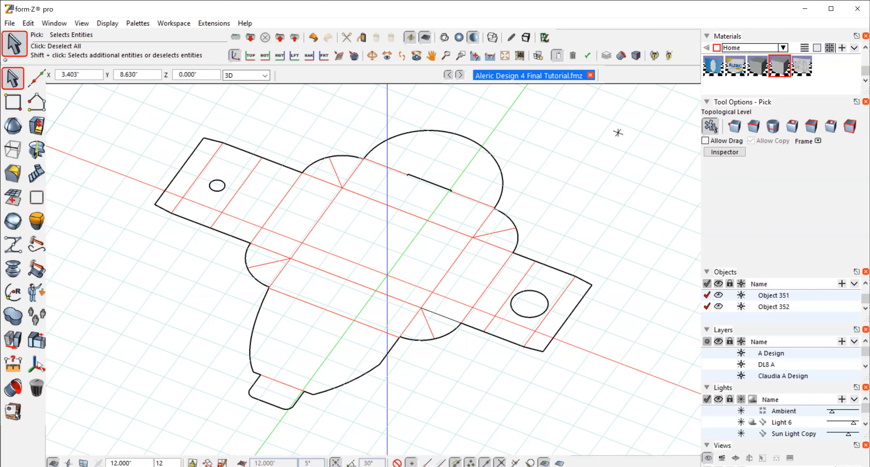
{"action": "left_click", "coordinate": [725, 152]}
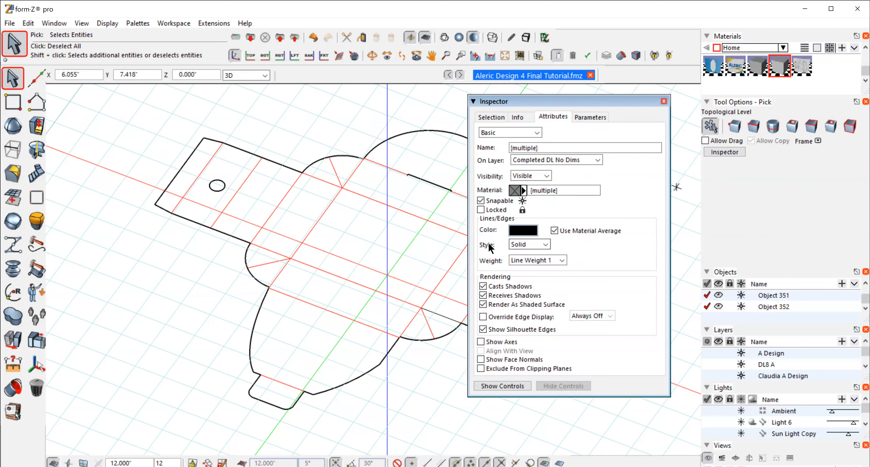
{"action": "left_click", "coordinate": [547, 243]}
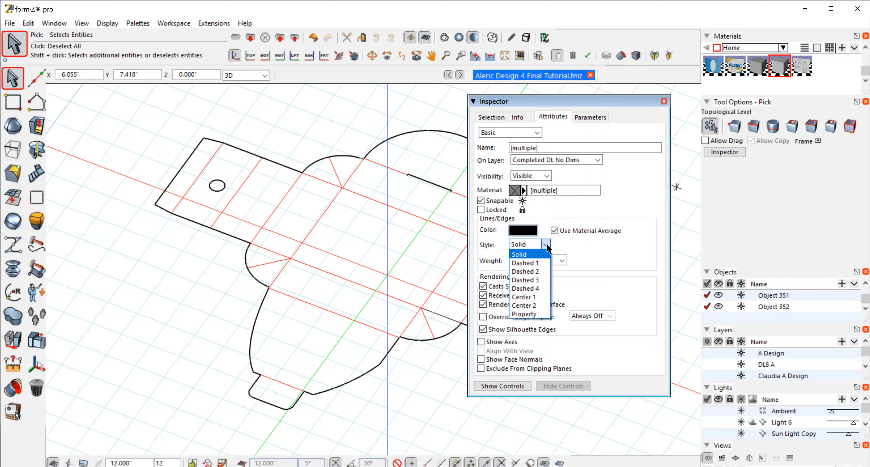
{"action": "left_click", "coordinate": [521, 265]}
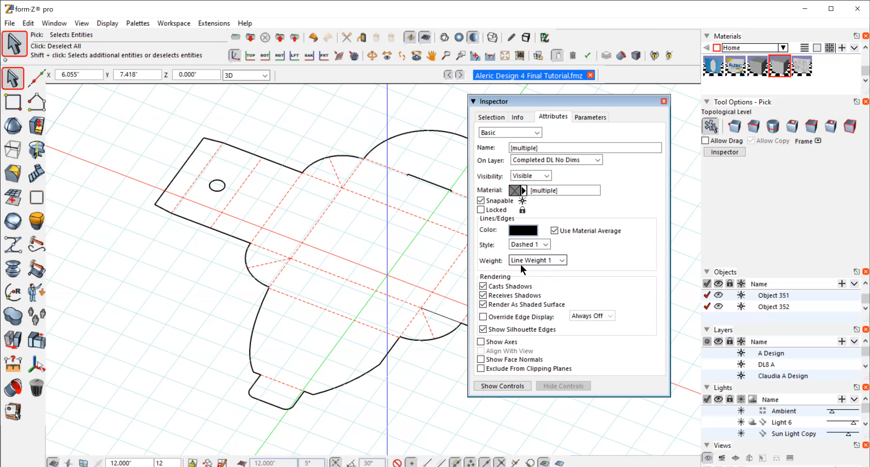
Step: Change the selected fold lines' style to Dashed 4 and deselect everything
{"action": "left_click", "coordinate": [548, 260]}
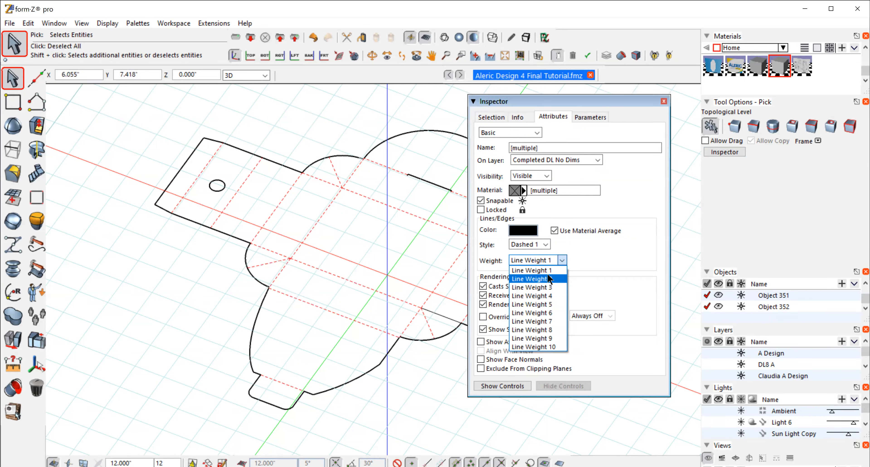
{"action": "left_click", "coordinate": [544, 242]}
{"action": "left_click", "coordinate": [541, 246]}
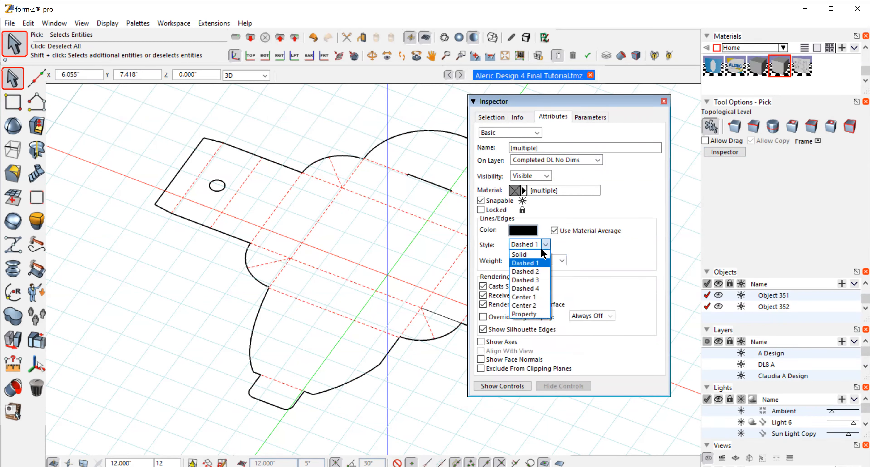
{"action": "left_click", "coordinate": [522, 288]}
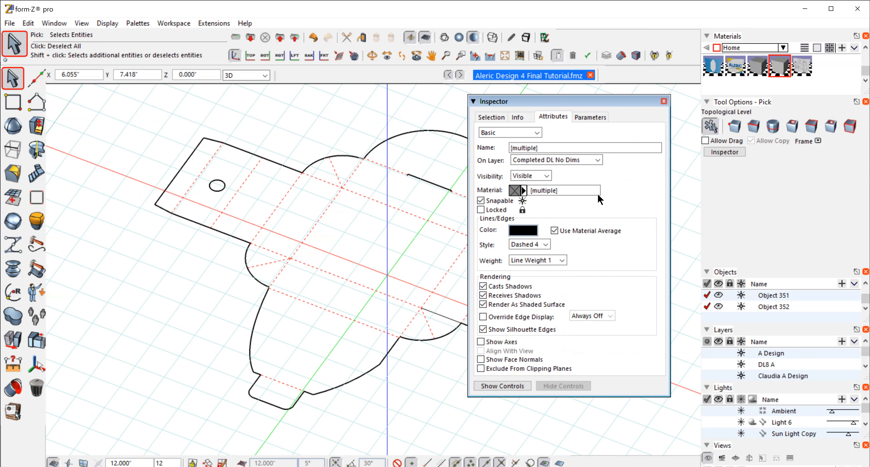
{"action": "left_click", "coordinate": [664, 100]}
{"action": "left_click", "coordinate": [14, 79]}
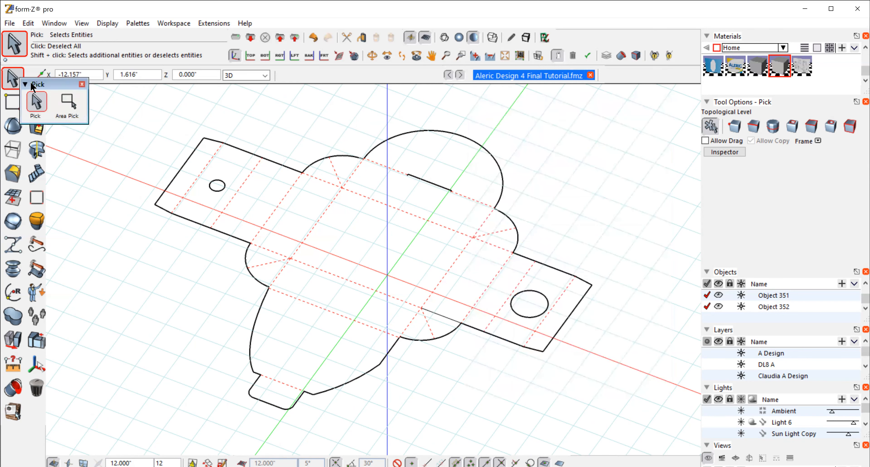
{"action": "left_click", "coordinate": [607, 229]}
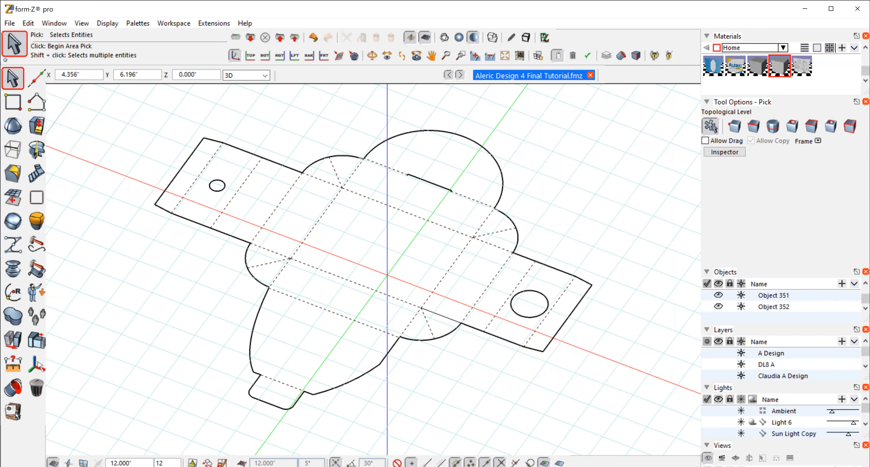
Step: Switch to the Top view and fit the whole box layout in it
{"action": "left_click", "coordinate": [81, 24]}
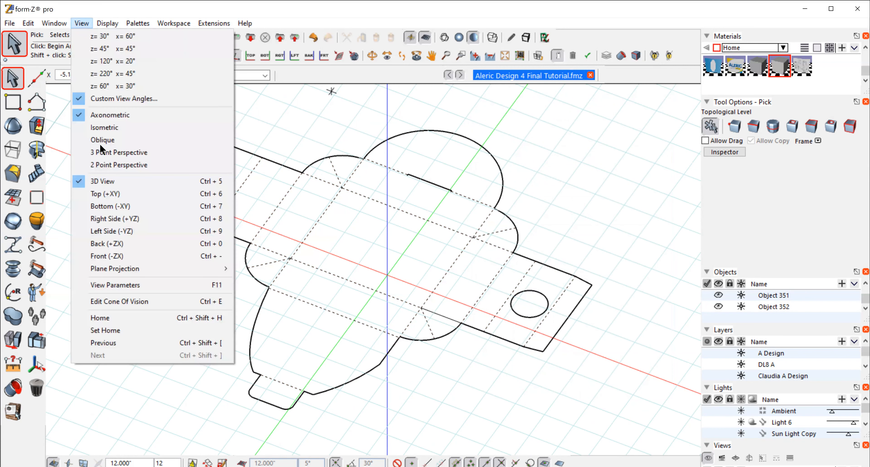
{"action": "left_click", "coordinate": [97, 194]}
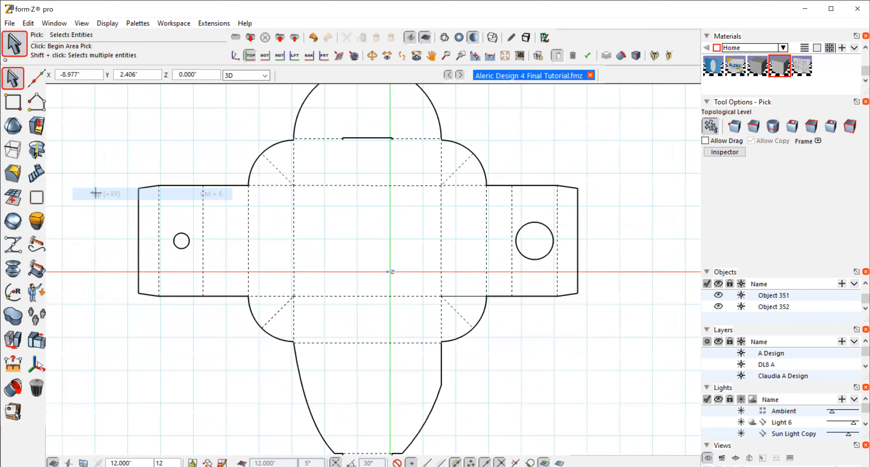
{"action": "left_click", "coordinate": [489, 56]}
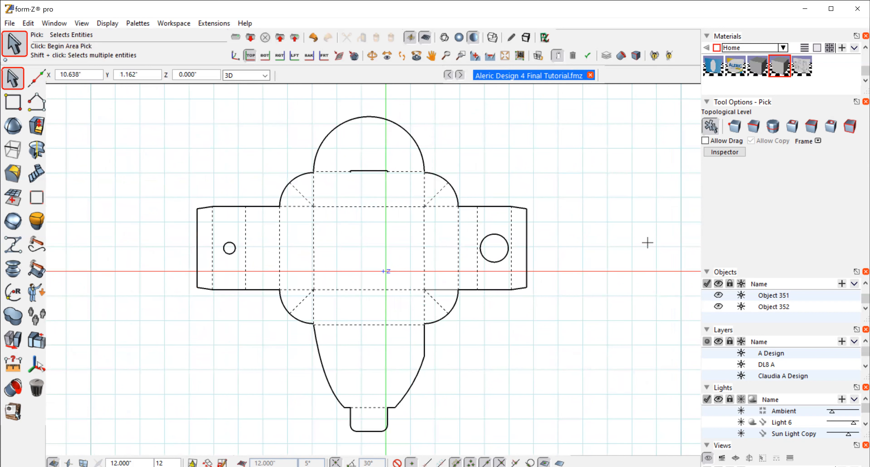
Step: Draw a horizontal vector line about 13.85" long from the large-circle panel's outer edge midpoint, through both circles, past the opposite outer edge
{"action": "left_click", "coordinate": [12, 146]}
{"action": "left_click", "coordinate": [12, 146]}
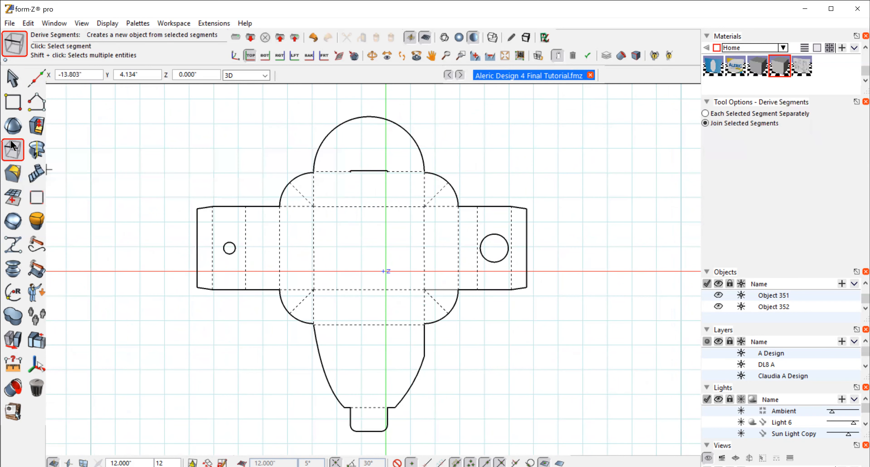
{"action": "left_click", "coordinate": [42, 108]}
{"action": "left_click", "coordinate": [42, 108]}
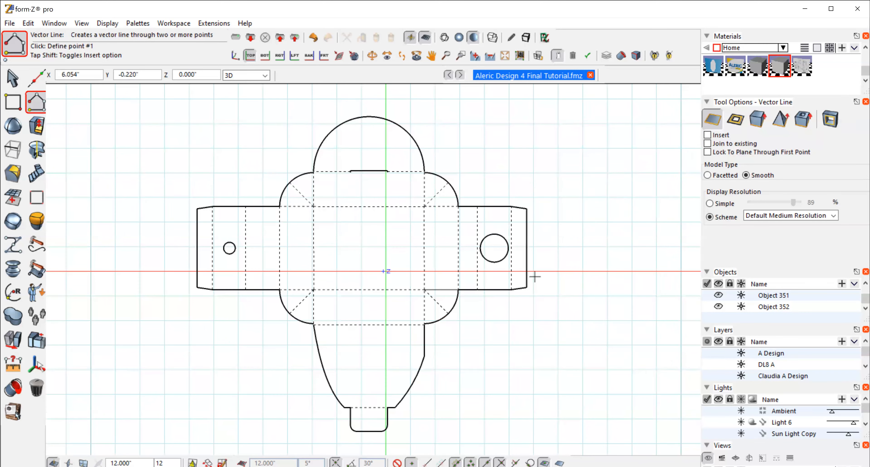
{"action": "left_click", "coordinate": [527, 248]}
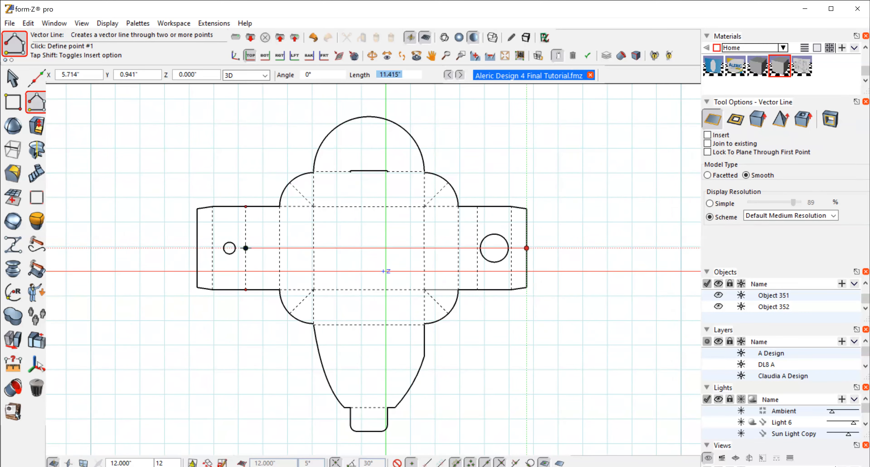
{"action": "double_click", "coordinate": [185, 248]}
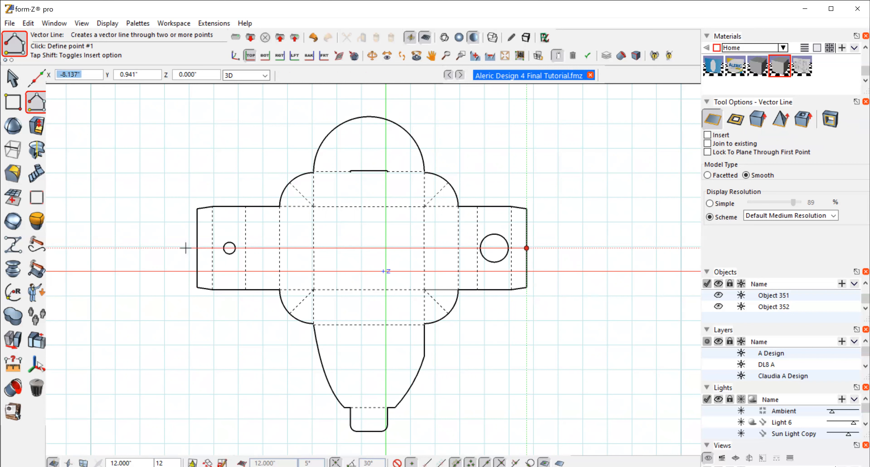
Step: Move the horizontal centre line about 0.23" to the right so it overhangs both ends of the outline, then deselect it
{"action": "left_click", "coordinate": [12, 77]}
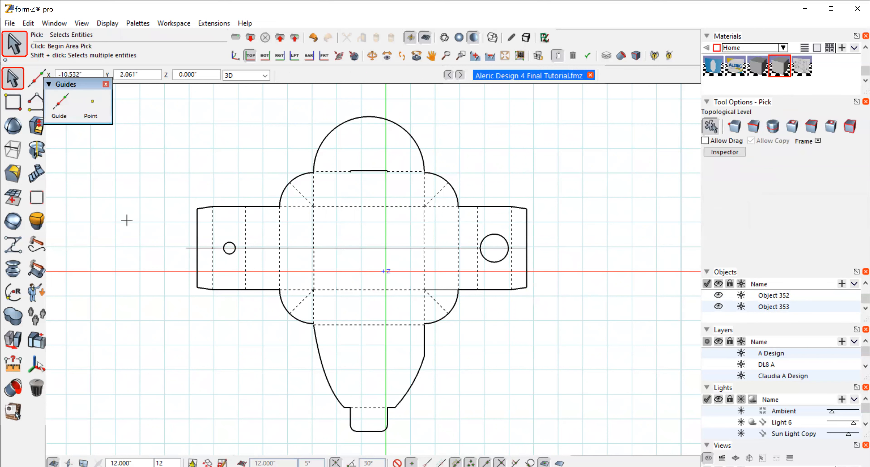
{"action": "left_click", "coordinate": [188, 248]}
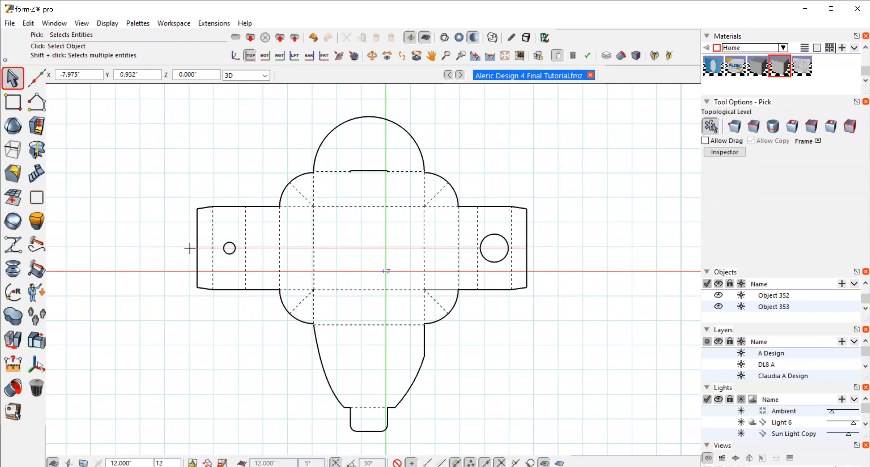
{"action": "left_click", "coordinate": [13, 340]}
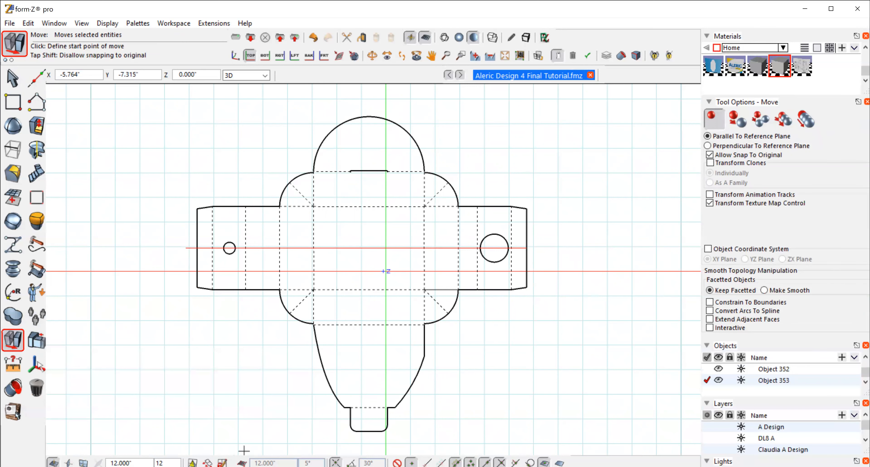
{"action": "left_click", "coordinate": [352, 95]}
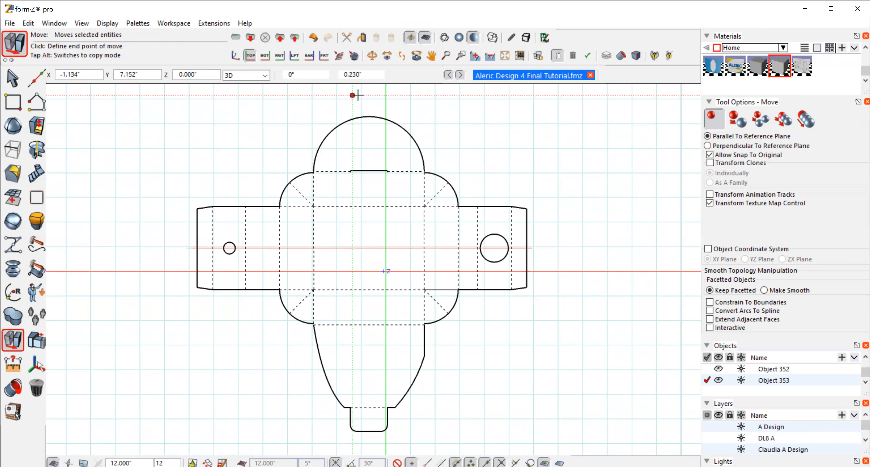
{"action": "key", "text": "Escape"}
{"action": "left_click", "coordinate": [12, 79]}
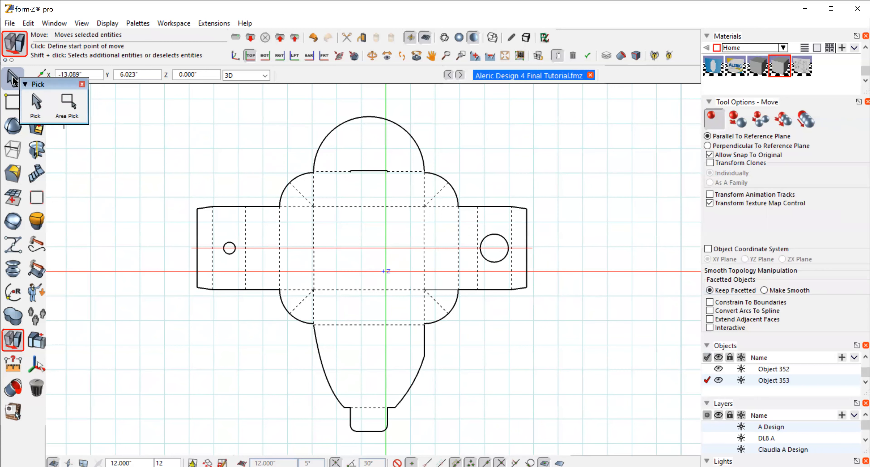
{"action": "left_click", "coordinate": [13, 79]}
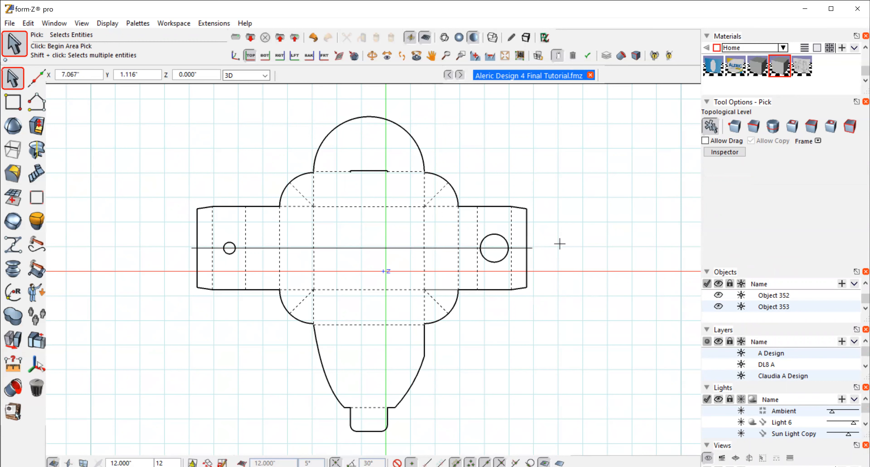
Step: Draw a vertical vector line about 13.37" long from the rounded flap's apex to just below the small rounded tab
{"action": "left_click", "coordinate": [34, 100]}
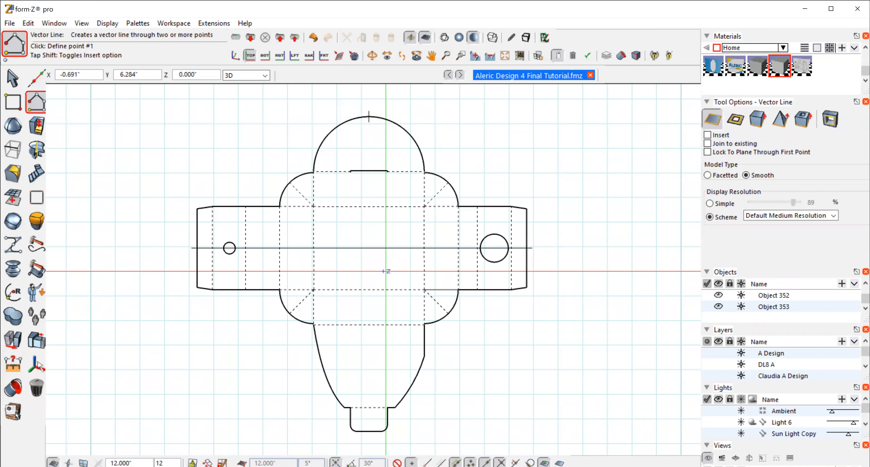
{"action": "left_click", "coordinate": [369, 117]}
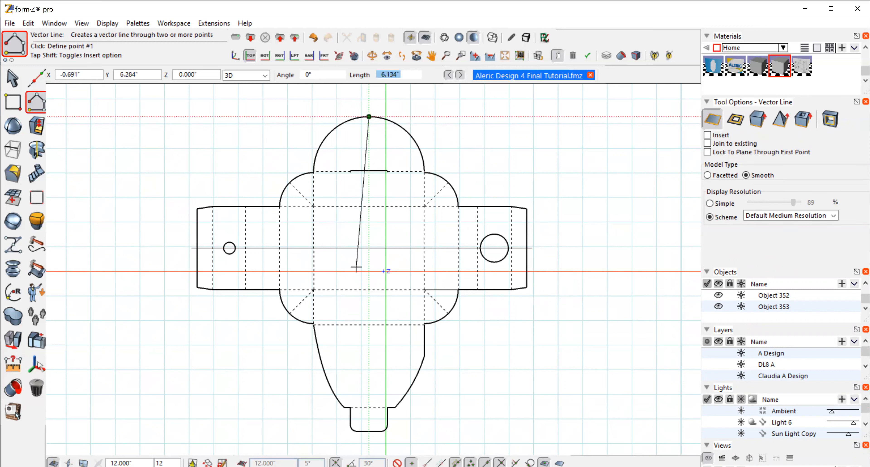
{"action": "double_click", "coordinate": [368, 445]}
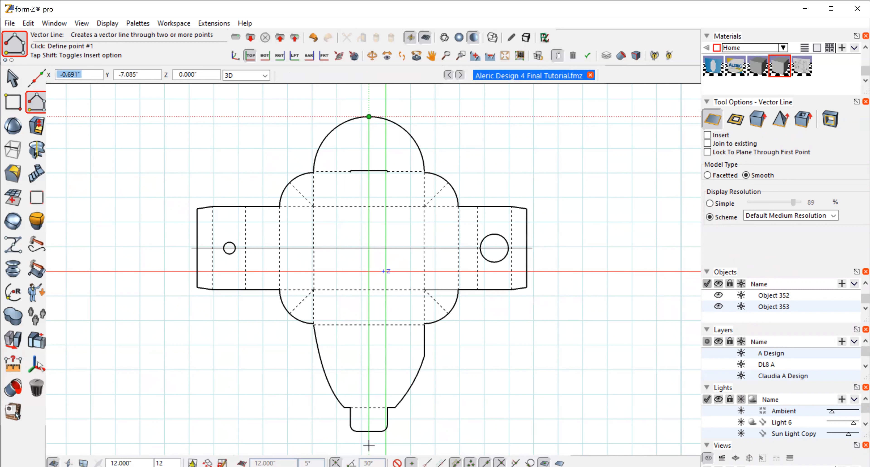
Step: Move the vertical centre line up about 0.28" so it overhangs the outline at both ends
{"action": "left_click", "coordinate": [12, 78]}
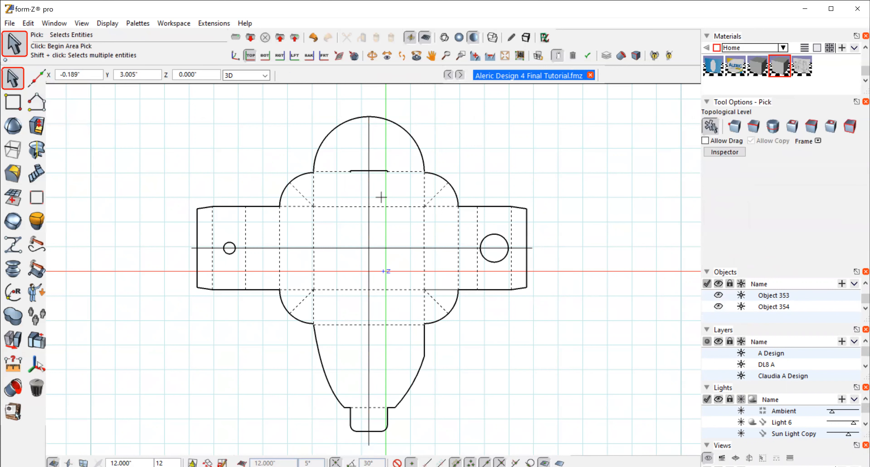
{"action": "left_click", "coordinate": [369, 151]}
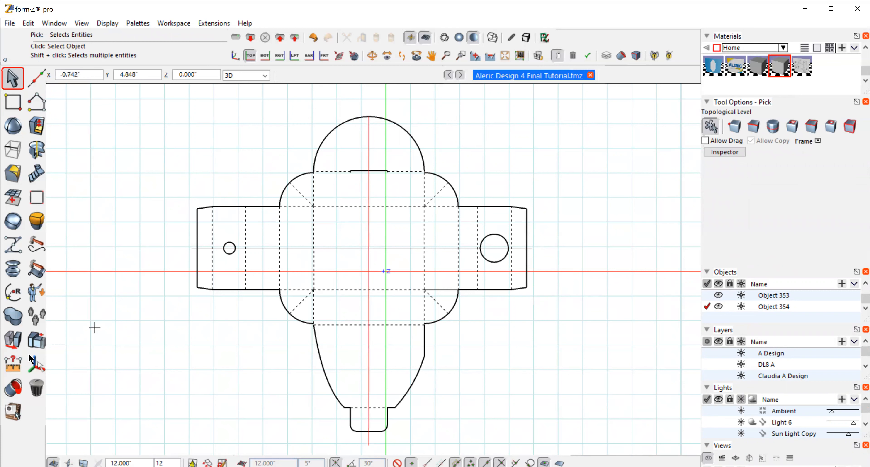
{"action": "left_click", "coordinate": [8, 339]}
{"action": "left_click", "coordinate": [36, 364]}
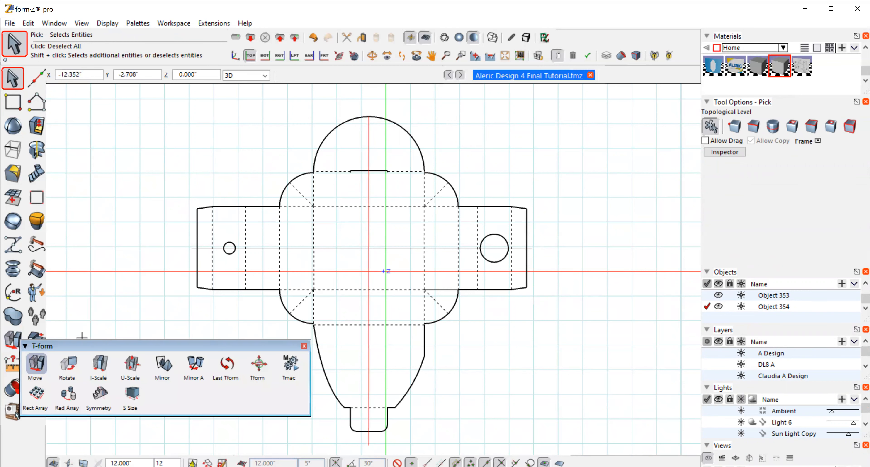
{"action": "left_click", "coordinate": [476, 408]}
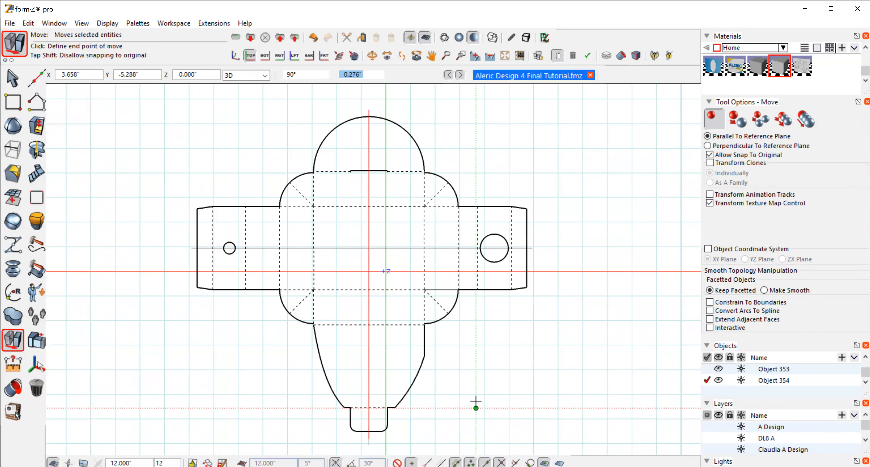
{"action": "key", "text": "Escape"}
Step: Set the line style of both the vertical and horizontal centre lines to Center 2 and deselect them
{"action": "left_click", "coordinate": [11, 78]}
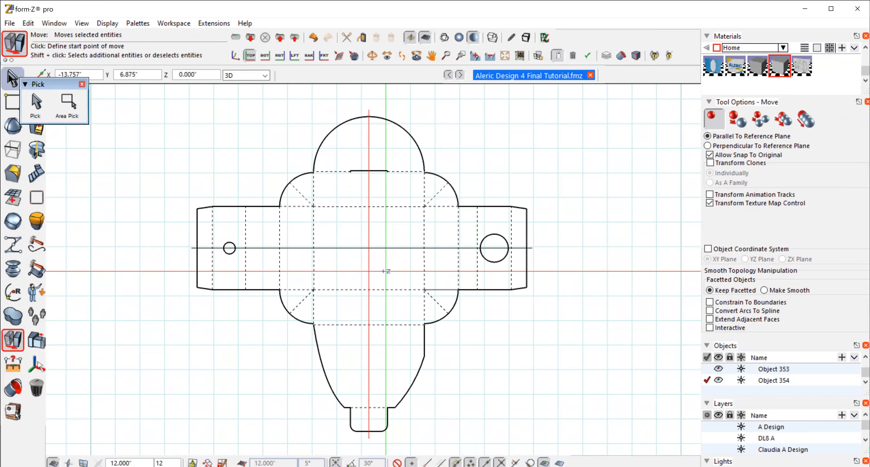
{"action": "left_click", "coordinate": [11, 78]}
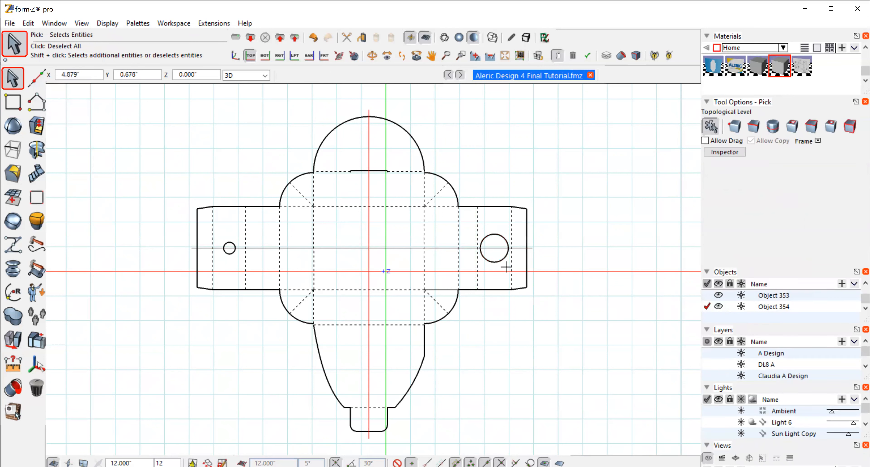
{"action": "left_click", "coordinate": [437, 249]}
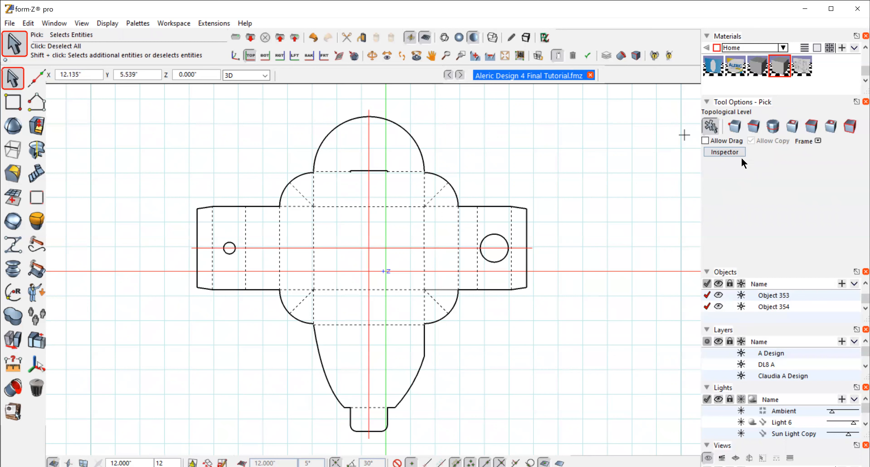
{"action": "left_click", "coordinate": [735, 151]}
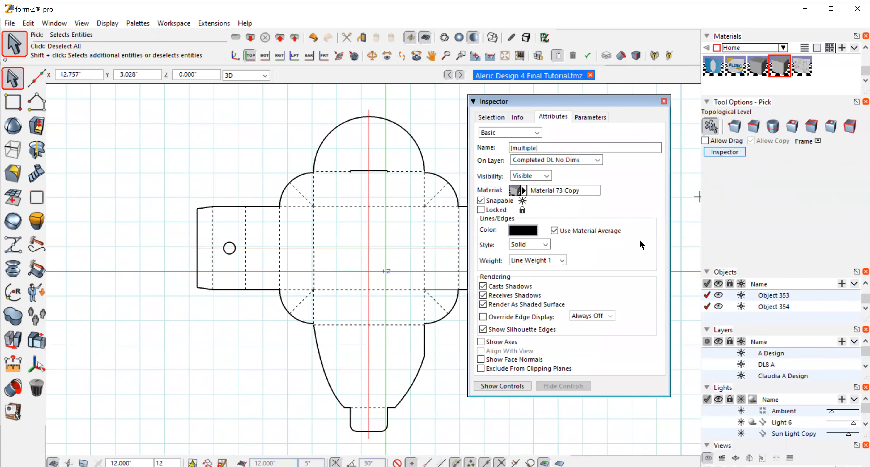
{"action": "left_click", "coordinate": [546, 245]}
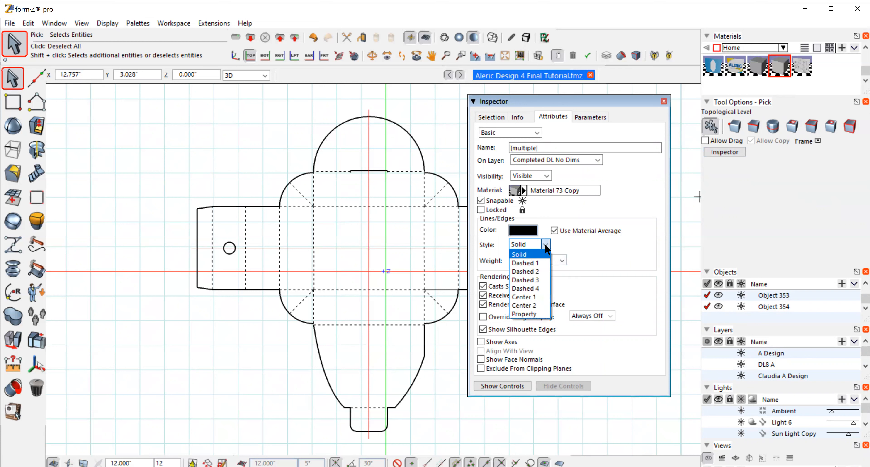
{"action": "left_click", "coordinate": [521, 306]}
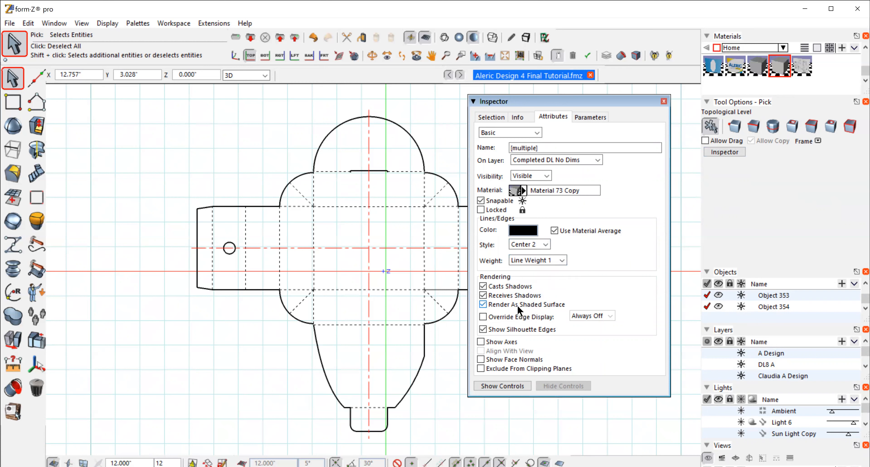
{"action": "left_click", "coordinate": [664, 101]}
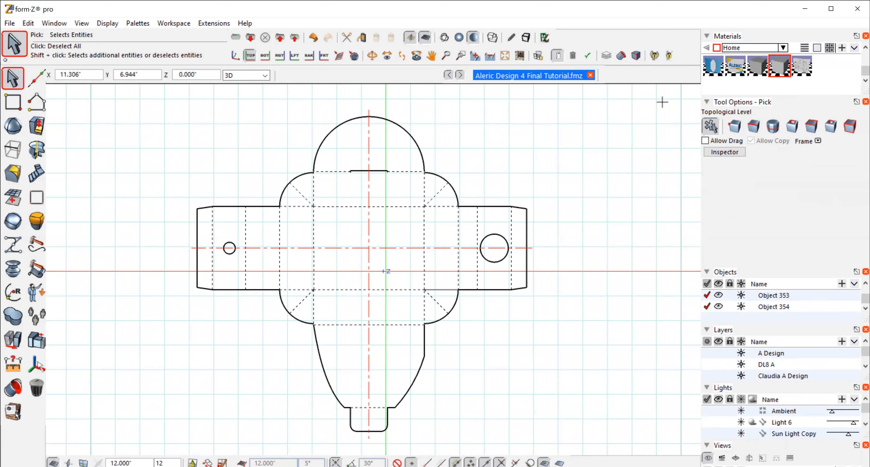
{"action": "left_click", "coordinate": [523, 141]}
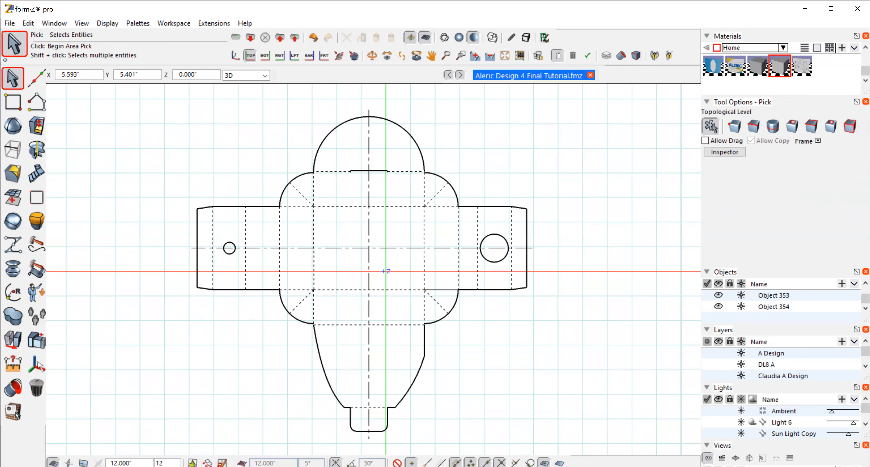
{"action": "left_click", "coordinate": [371, 55]}
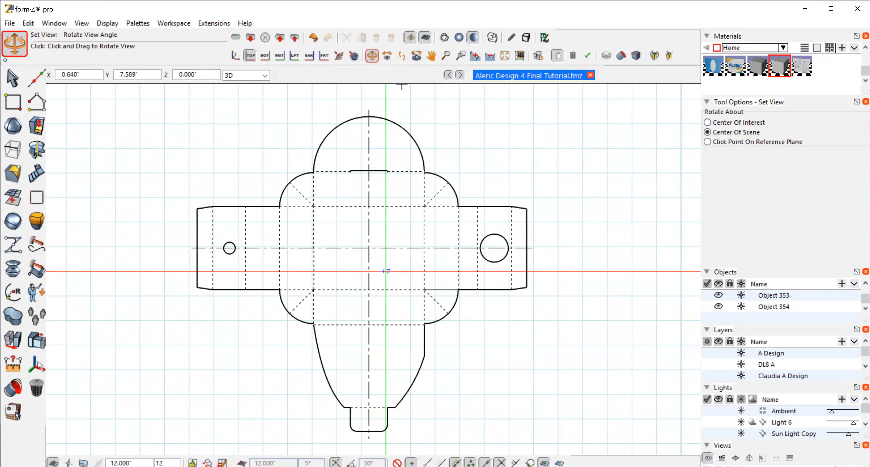
{"action": "left_click_drag", "start_coordinate": [487, 357], "coordinate": [587, 297]}
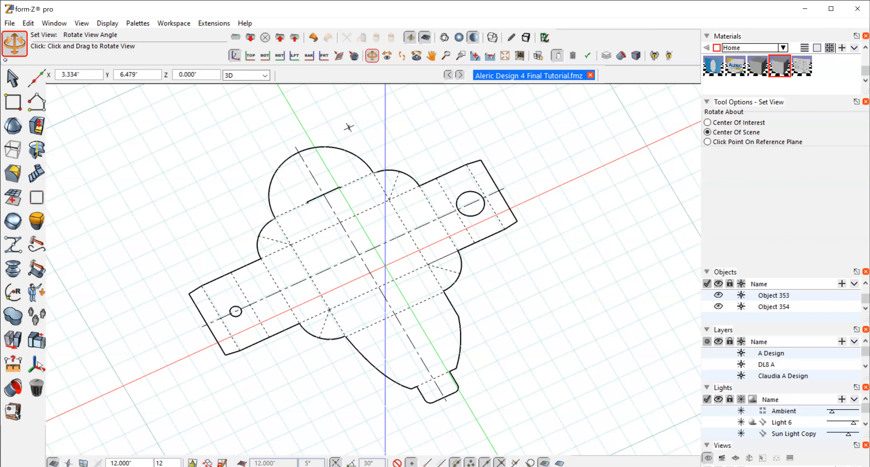
{"action": "left_click", "coordinate": [81, 24]}
{"action": "left_click", "coordinate": [100, 196]}
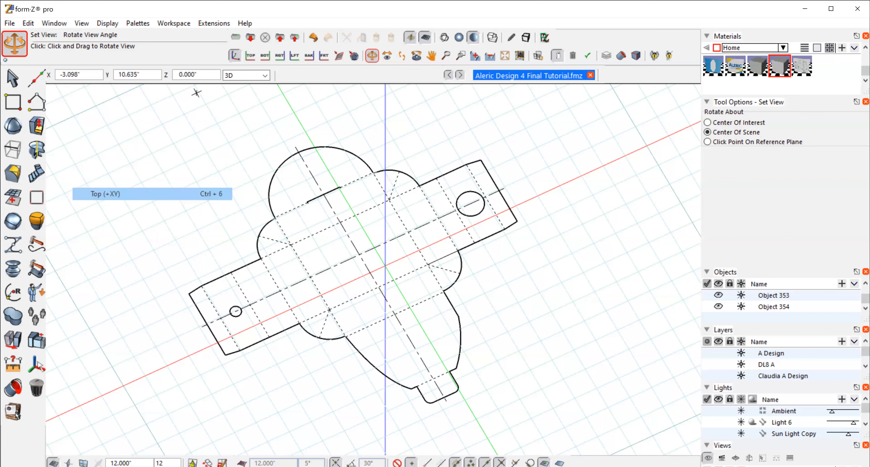
Step: Save the project as Aleric Design 4 Final Tutorial in the Aleric folder, replacing the existing file
{"action": "left_click", "coordinate": [9, 23]}
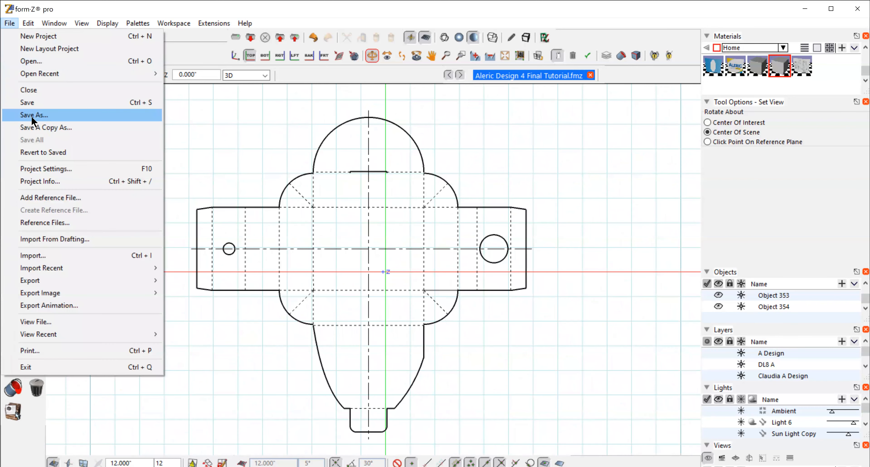
{"action": "left_click", "coordinate": [33, 116]}
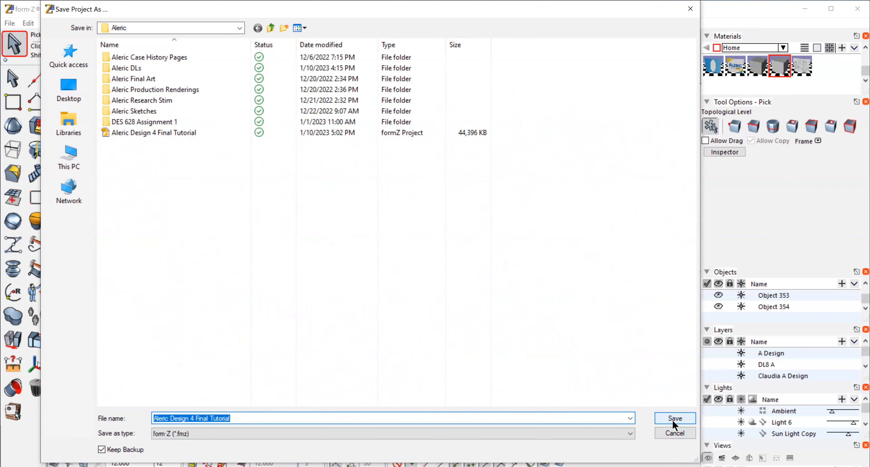
{"action": "left_click", "coordinate": [672, 419]}
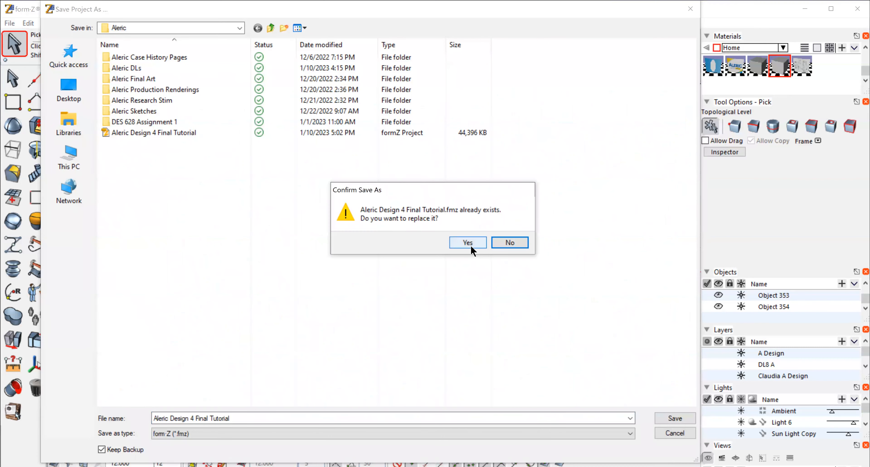
{"action": "left_click", "coordinate": [471, 245]}
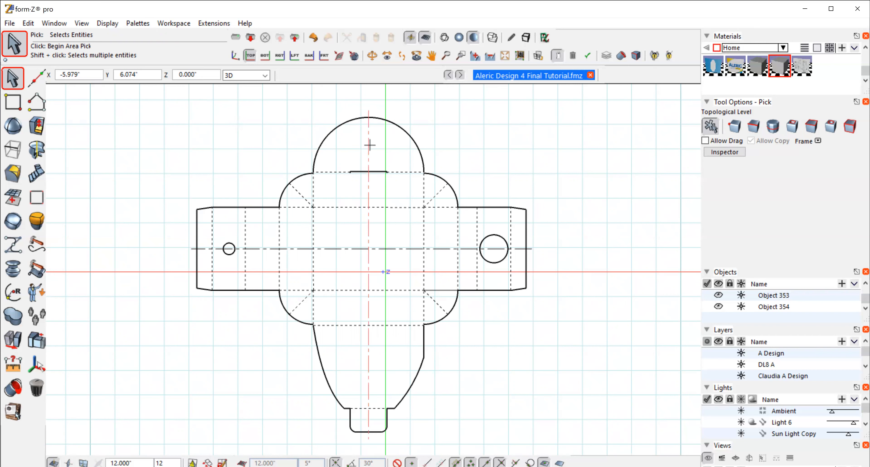
Step: Review the project's working units, appearance colours and Style 1 dimension settings, including its custom numeric display options
{"action": "left_click", "coordinate": [10, 23]}
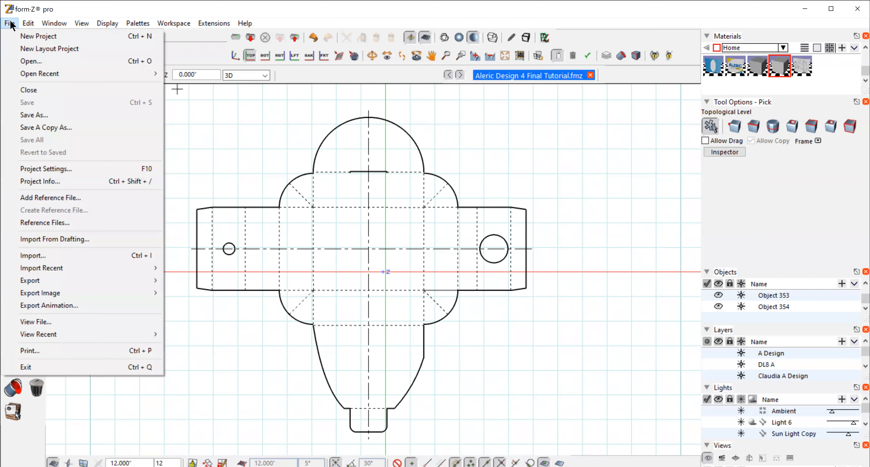
{"action": "left_click", "coordinate": [40, 169]}
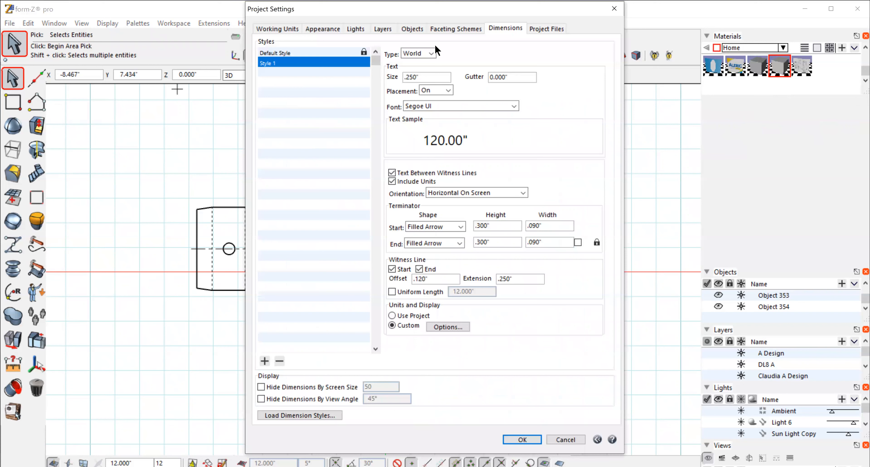
{"action": "left_click", "coordinate": [276, 30]}
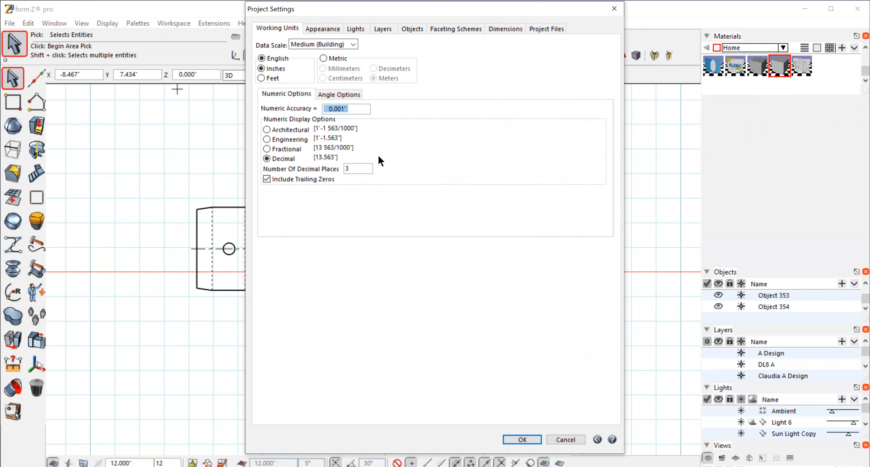
{"action": "left_click", "coordinate": [325, 31]}
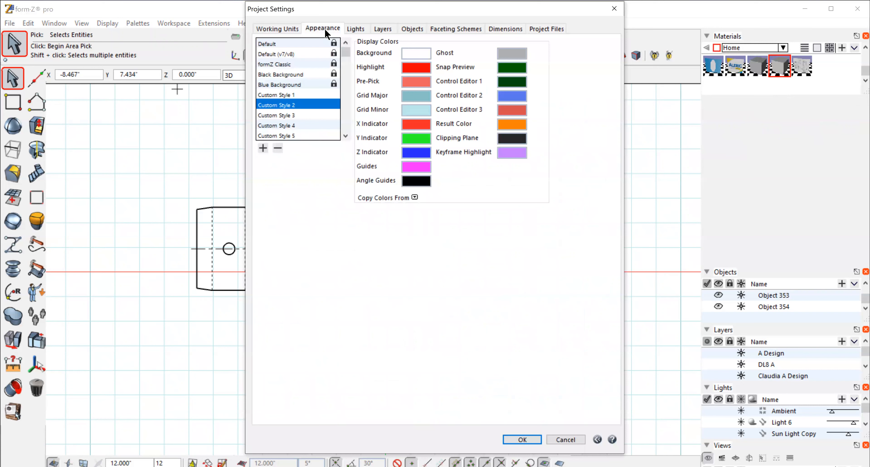
{"action": "left_click", "coordinate": [505, 30]}
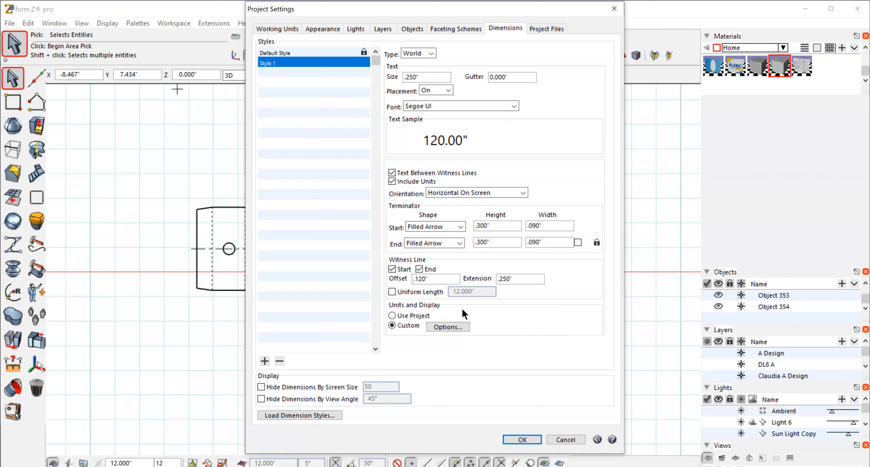
{"action": "left_click", "coordinate": [451, 327]}
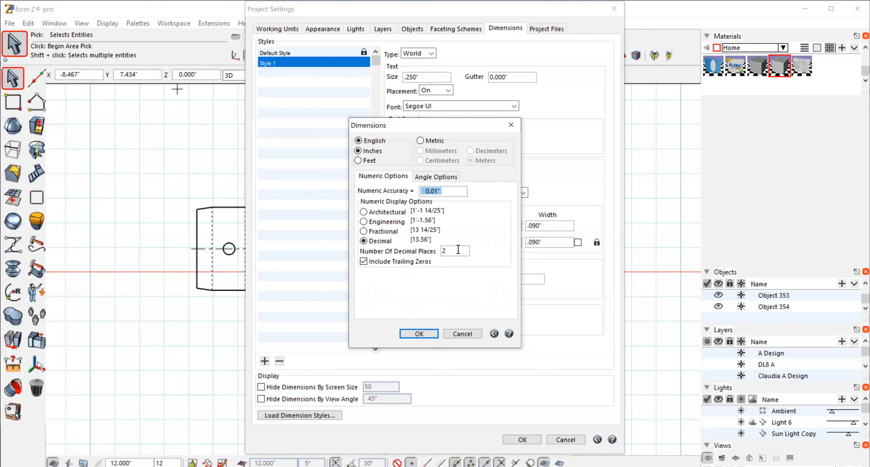
{"action": "left_click", "coordinate": [419, 334]}
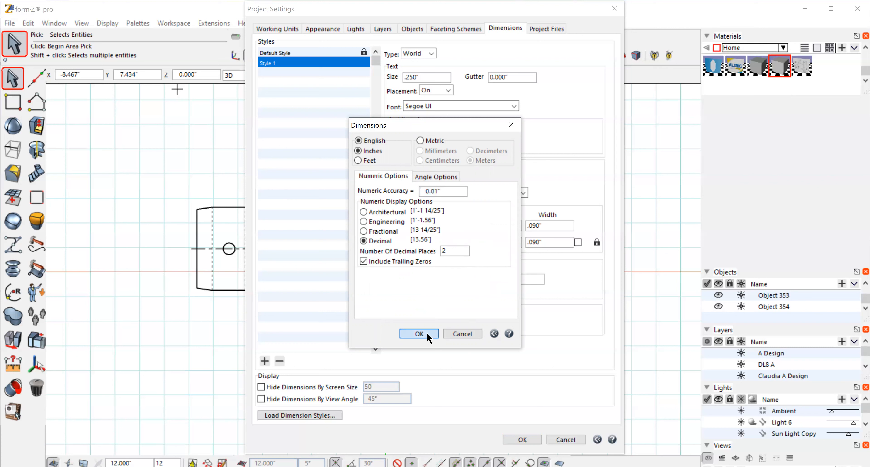
{"action": "left_click", "coordinate": [521, 440]}
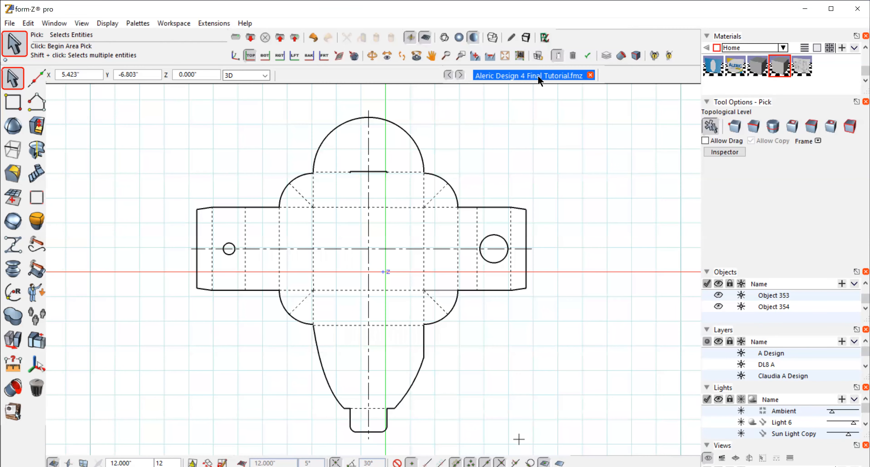
Step: Add a horizontal Style 1 linear dimension between the ends of the tapered flap's fold line, placed below the small rounded tab
{"action": "left_click", "coordinate": [462, 54]}
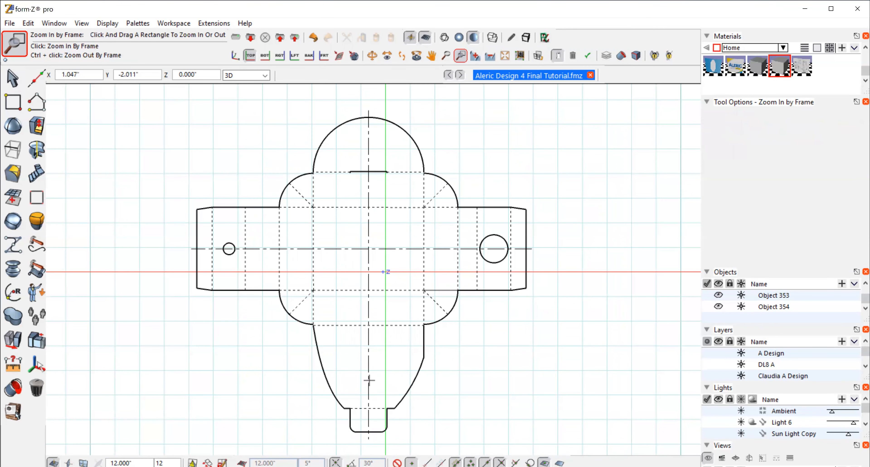
{"action": "left_click_drag", "start_coordinate": [368, 377], "coordinate": [225, 291]}
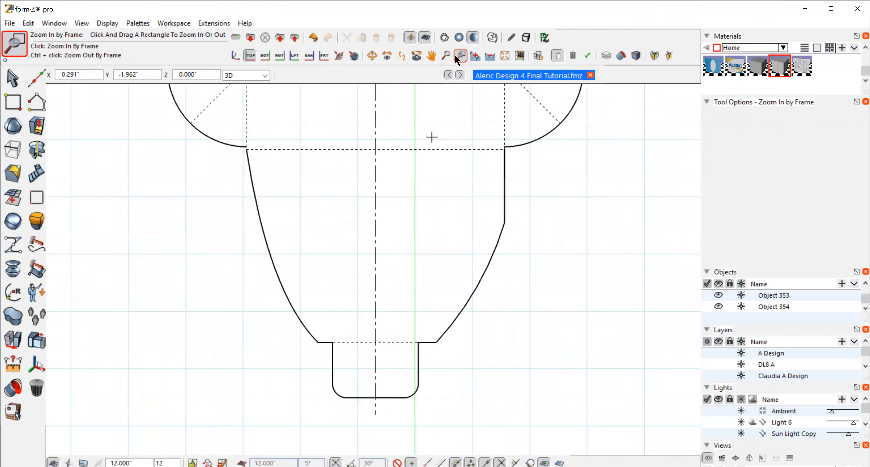
{"action": "left_click", "coordinate": [432, 56]}
{"action": "mouse_move", "coordinate": [588, 223]}
{"action": "left_mouse_down"}
{"action": "mouse_move", "coordinate": [573, 220]}
{"action": "mouse_move", "coordinate": [598, 220]}
{"action": "mouse_move", "coordinate": [608, 204]}
{"action": "left_mouse_up"}
{"action": "left_click", "coordinate": [14, 293]}
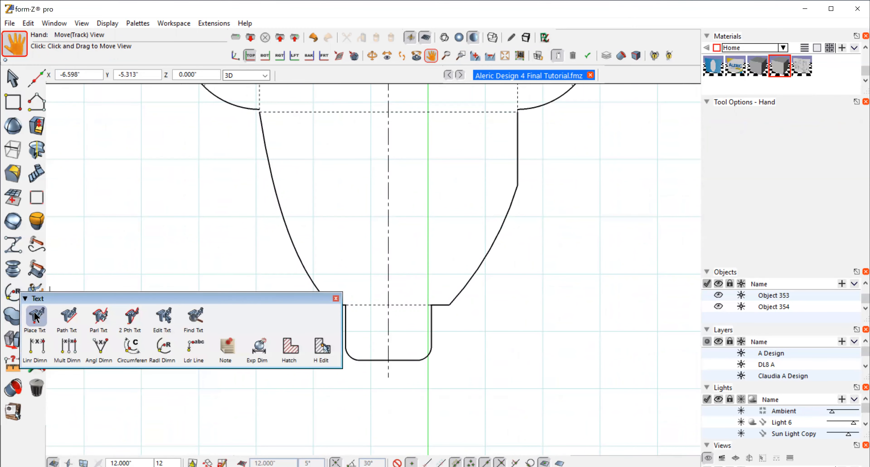
{"action": "left_click", "coordinate": [14, 293]}
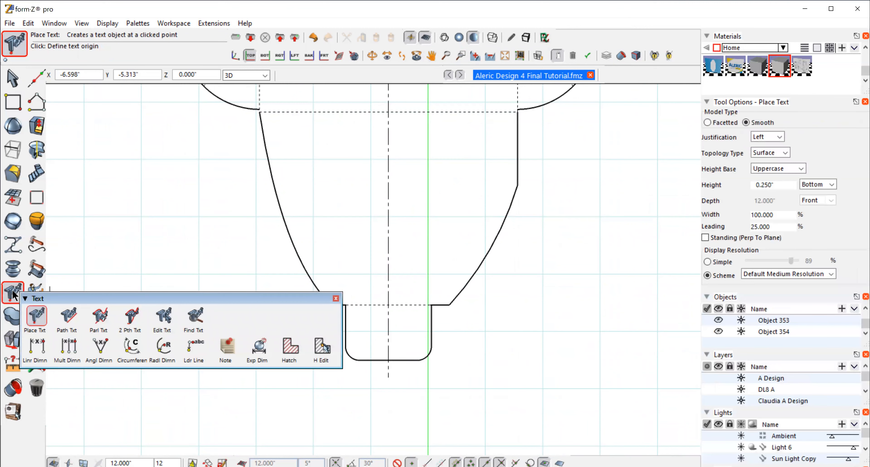
{"action": "left_click", "coordinate": [15, 276]}
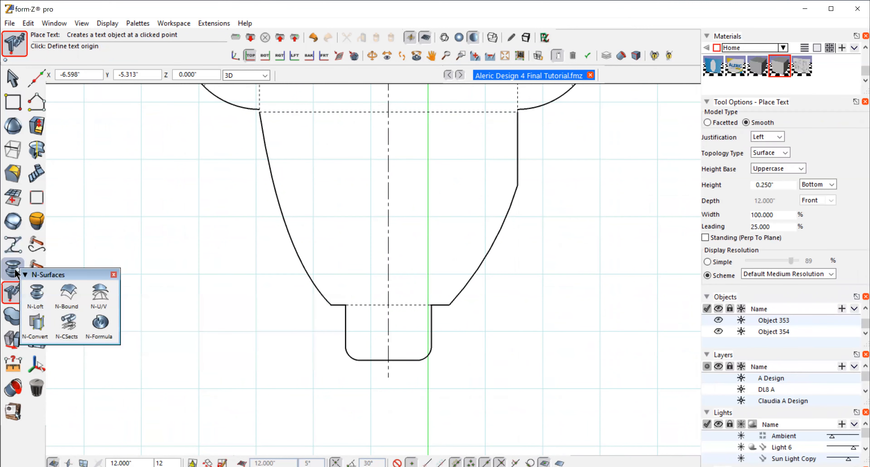
{"action": "left_click", "coordinate": [15, 297]}
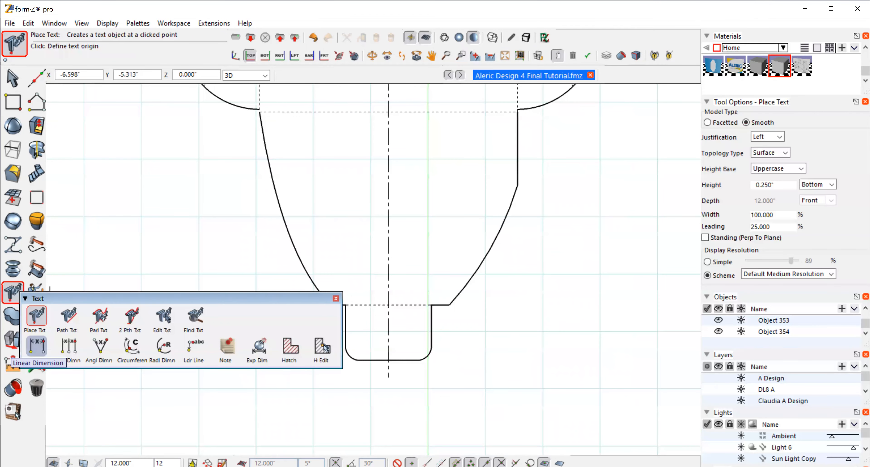
{"action": "left_click", "coordinate": [37, 345]}
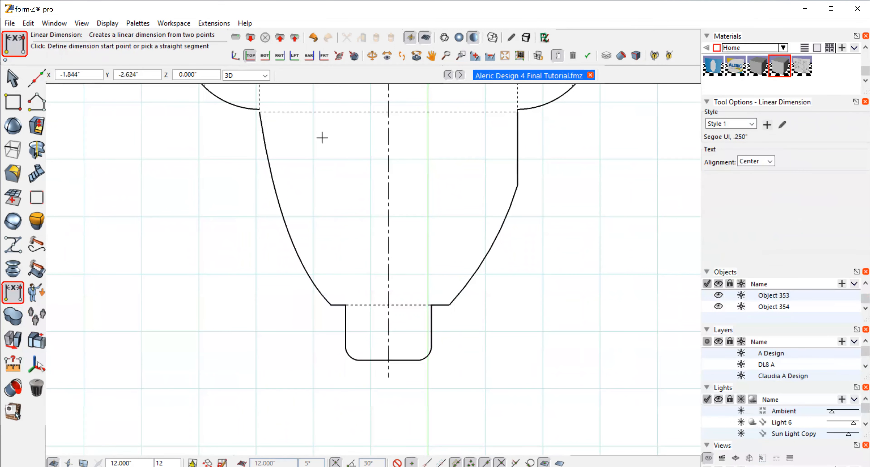
{"action": "left_click", "coordinate": [258, 112]}
{"action": "left_click", "coordinate": [260, 112]}
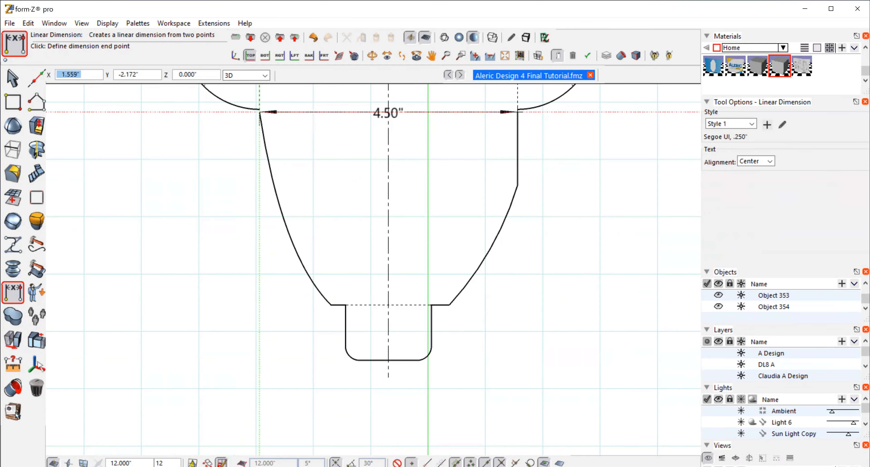
{"action": "left_click", "coordinate": [521, 113]}
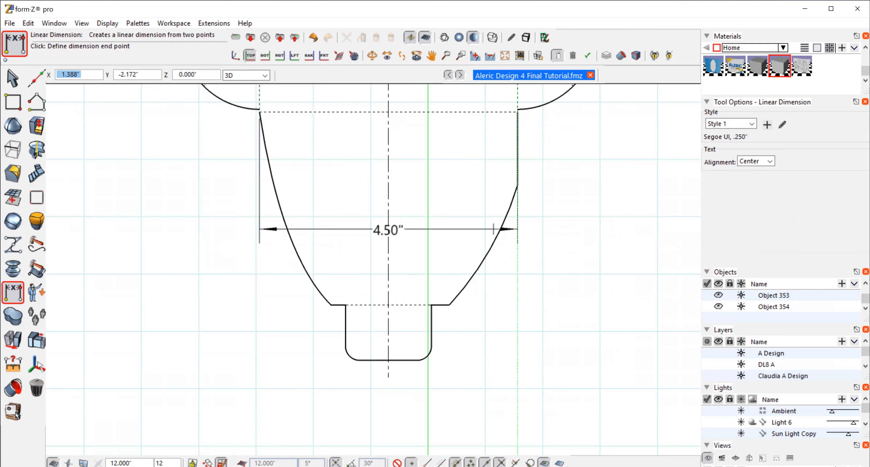
{"action": "left_click", "coordinate": [527, 443]}
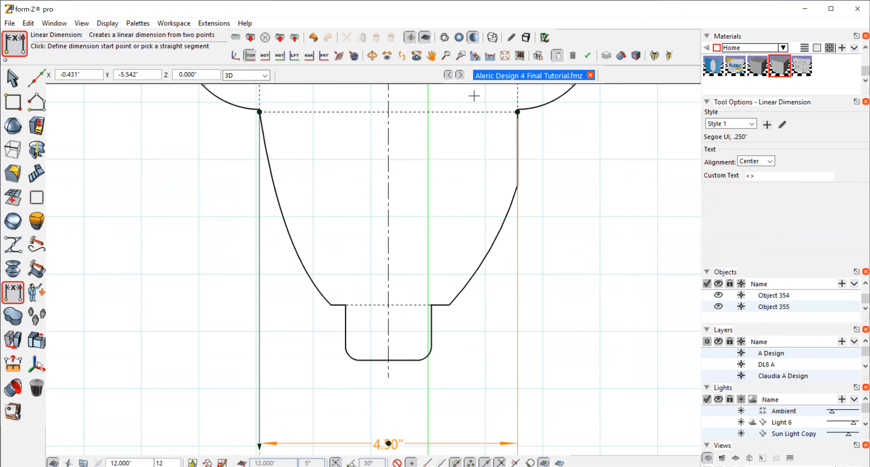
{"action": "left_click", "coordinate": [490, 54]}
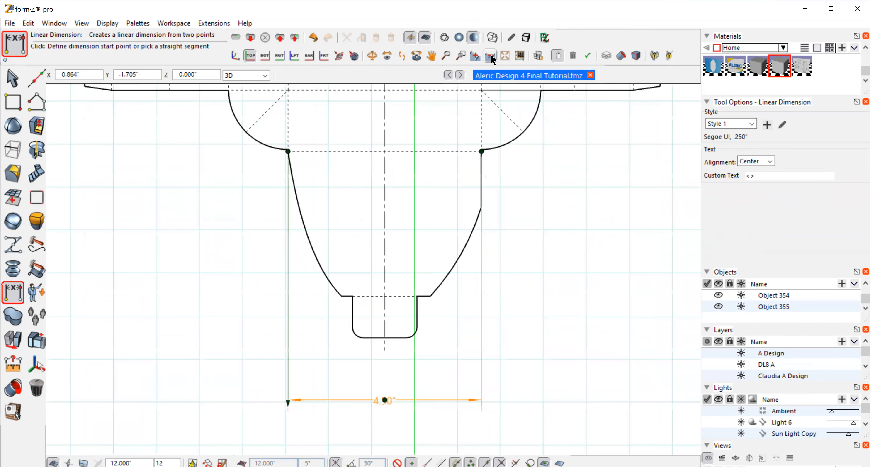
{"action": "left_click", "coordinate": [13, 77]}
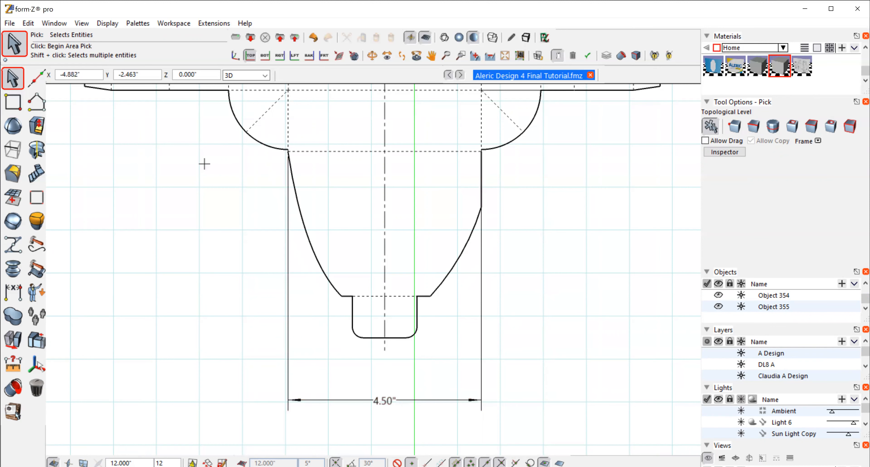
Step: Add a horizontal Style 1 linear dimension across the width of the small rounded tab, placed just below the tab
{"action": "left_click", "coordinate": [14, 294]}
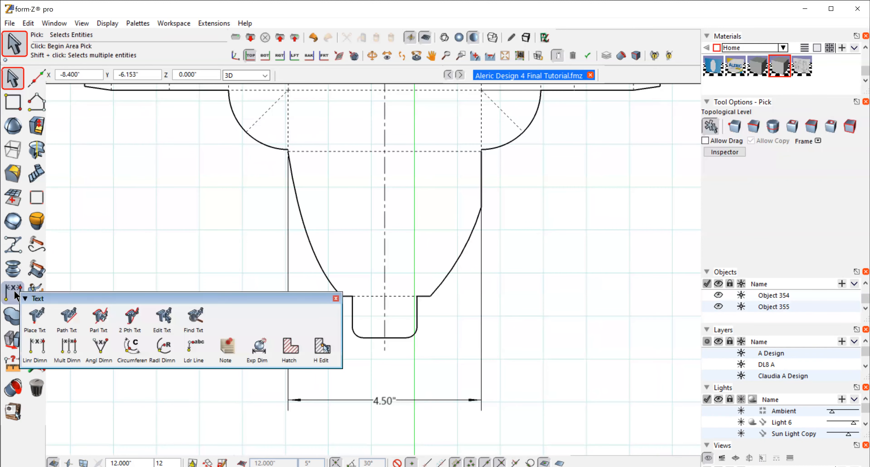
{"action": "left_click", "coordinate": [14, 294]}
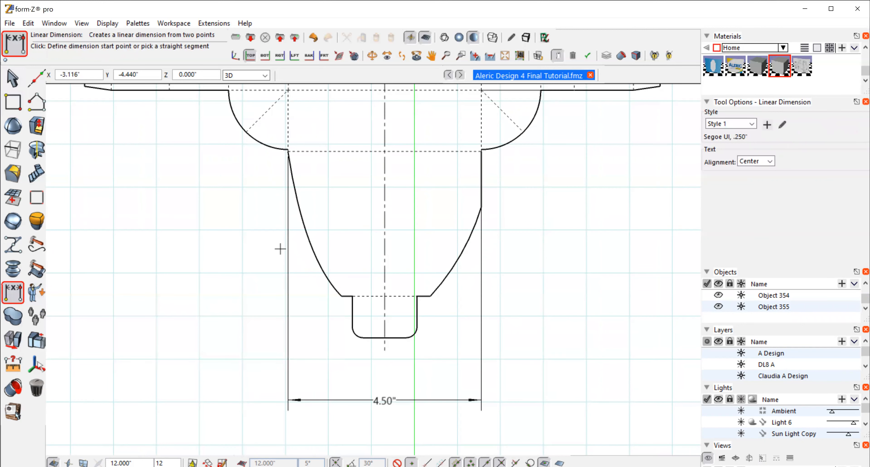
{"action": "left_click", "coordinate": [438, 319]}
{"action": "left_click", "coordinate": [352, 327]}
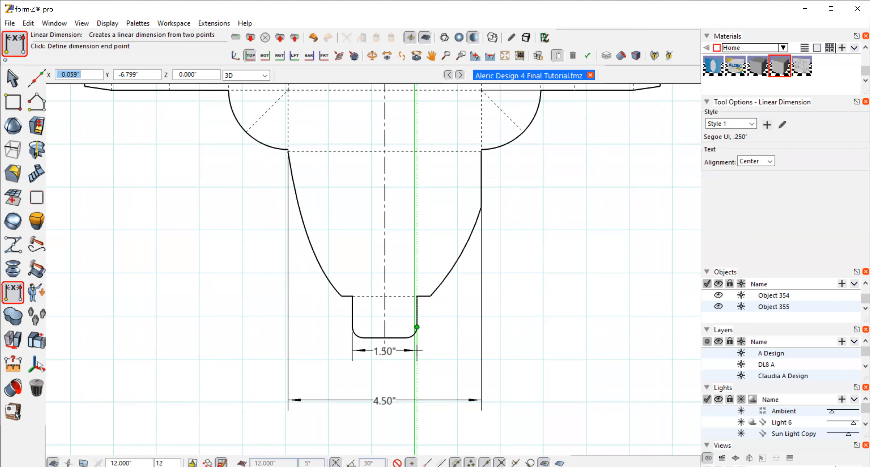
{"action": "left_click", "coordinate": [417, 352]}
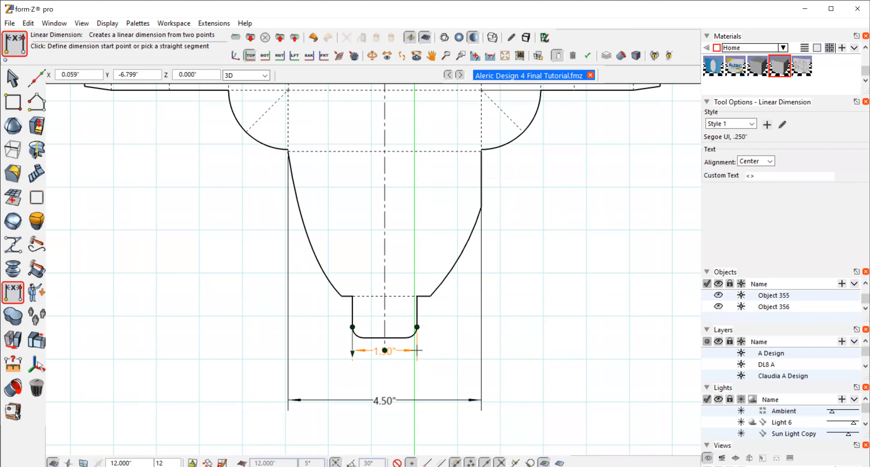
{"action": "left_click", "coordinate": [14, 79]}
{"action": "left_click", "coordinate": [16, 81]}
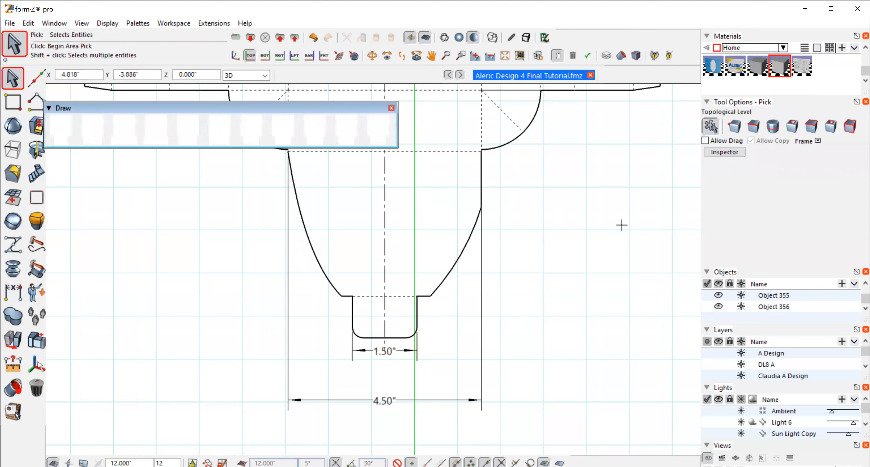
Step: Add a horizontal linear dimension between the tapered flap's two lower shoulder corners, placed between the tab-width and overall-width dimensions
{"action": "left_click", "coordinate": [10, 302]}
{"action": "left_click", "coordinate": [14, 293]}
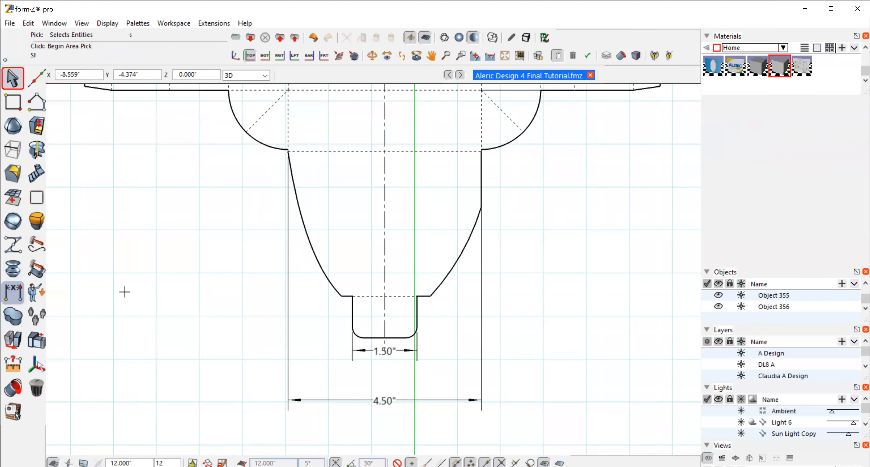
{"action": "left_click", "coordinate": [342, 296]}
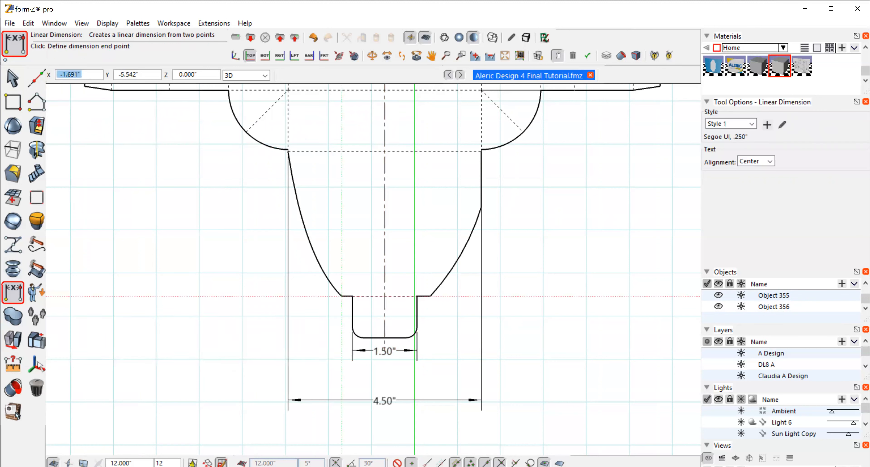
{"action": "left_click", "coordinate": [430, 296]}
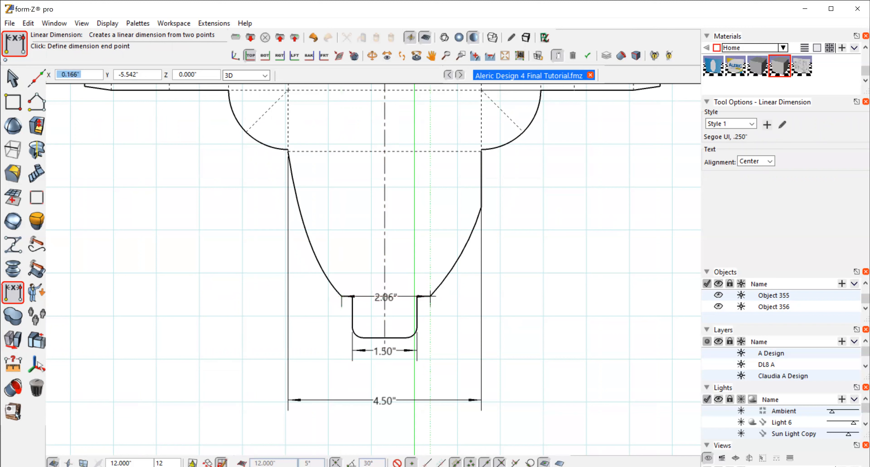
{"action": "left_click", "coordinate": [430, 371]}
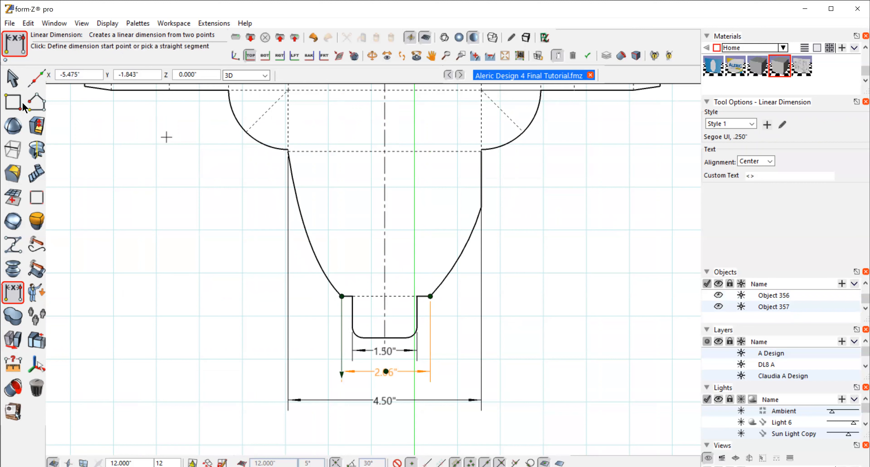
{"action": "left_click", "coordinate": [13, 77]}
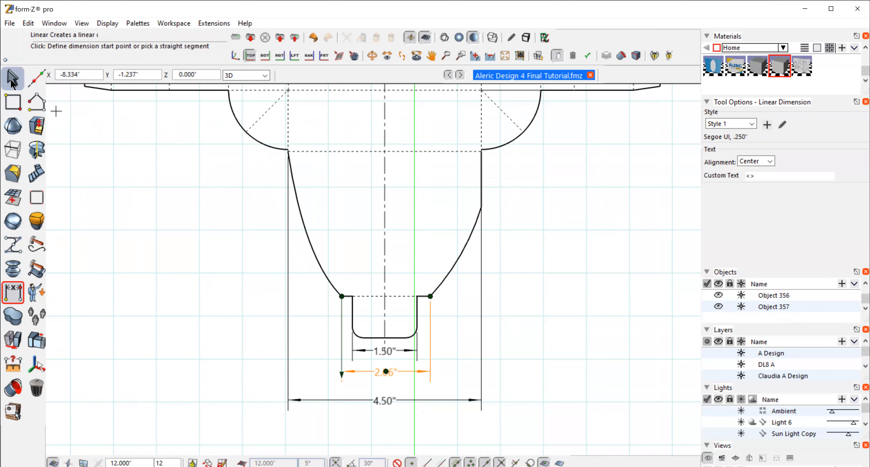
Step: Dimension the horizontal offset from the fold line's left end to the flap's left shoulder corner, aligned with the shoulder-width dimension
{"action": "left_click", "coordinate": [13, 292]}
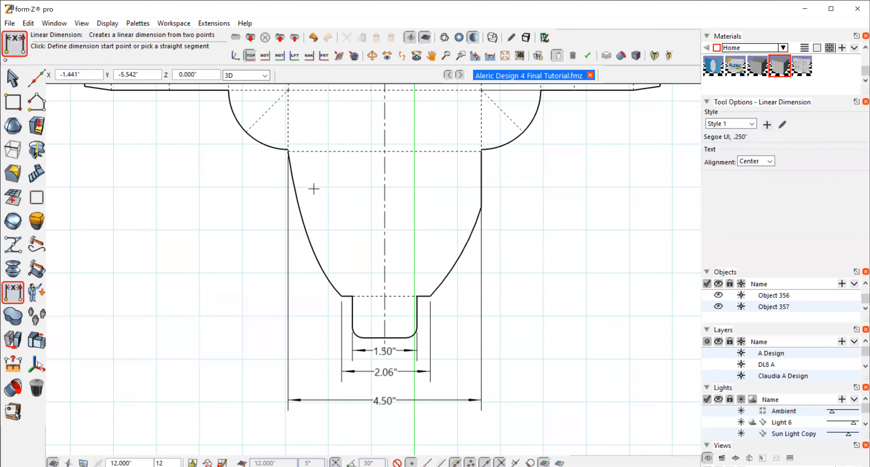
{"action": "left_click", "coordinate": [288, 151]}
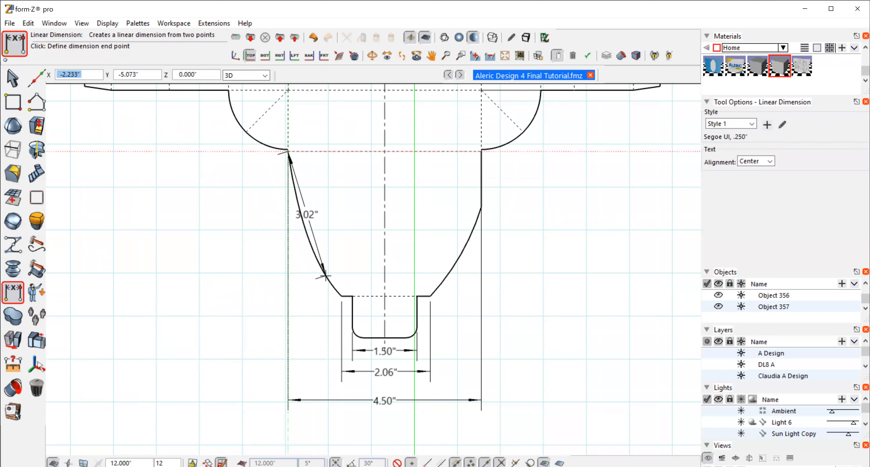
{"action": "left_click", "coordinate": [342, 296]}
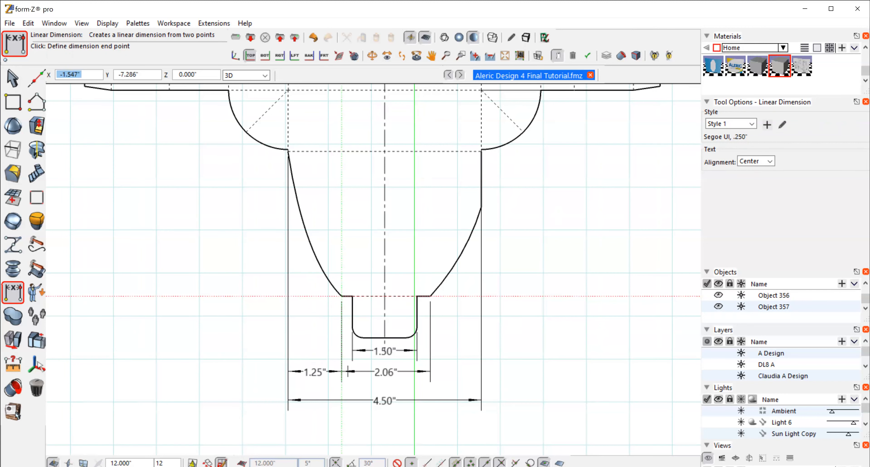
{"action": "left_click", "coordinate": [348, 371]}
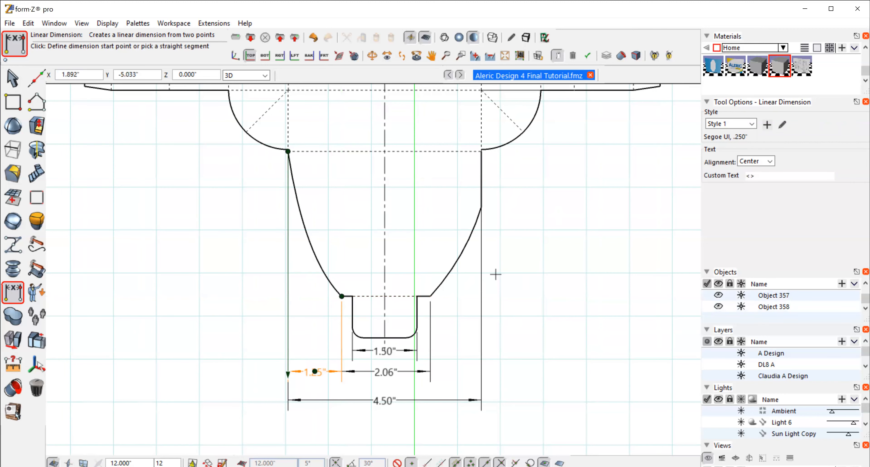
Step: Dimension the horizontal offset from the right shoulder corner to the lower end of the flap's straight right edge, in the same dimension row
{"action": "left_click", "coordinate": [431, 296]}
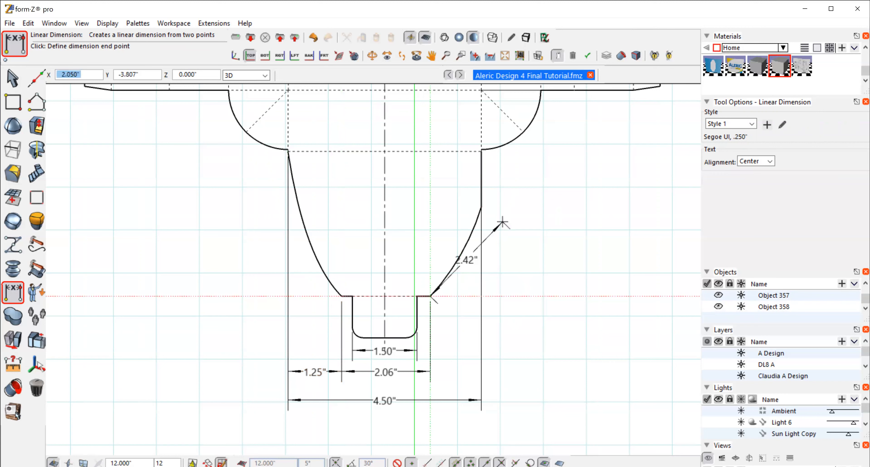
{"action": "left_click", "coordinate": [481, 207]}
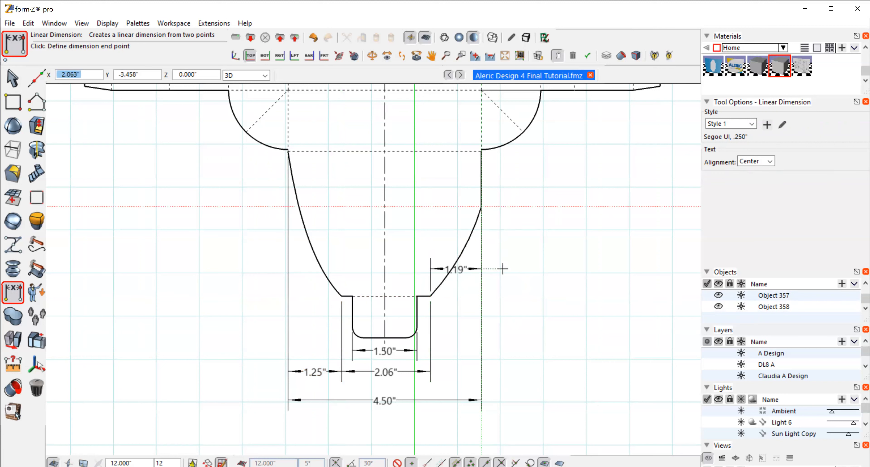
{"action": "left_click", "coordinate": [500, 371]}
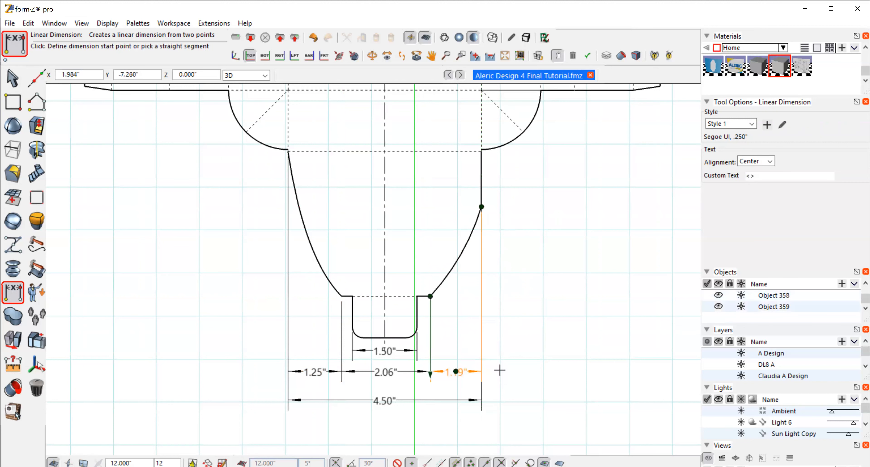
{"action": "left_click", "coordinate": [12, 78]}
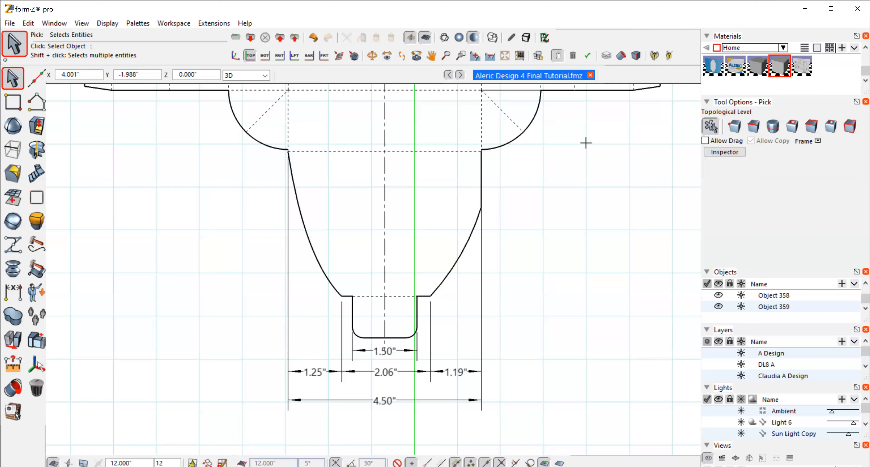
Step: Add a Style 1 radial dimension to the lower-right rounded corner gusset, with its text outside the arc
{"action": "left_click", "coordinate": [430, 55]}
{"action": "mouse_move", "coordinate": [544, 191]}
{"action": "left_mouse_down"}
{"action": "mouse_move", "coordinate": [528, 223]}
{"action": "mouse_move", "coordinate": [512, 324]}
{"action": "mouse_move", "coordinate": [528, 352]}
{"action": "left_mouse_up"}
{"action": "left_click", "coordinate": [13, 293]}
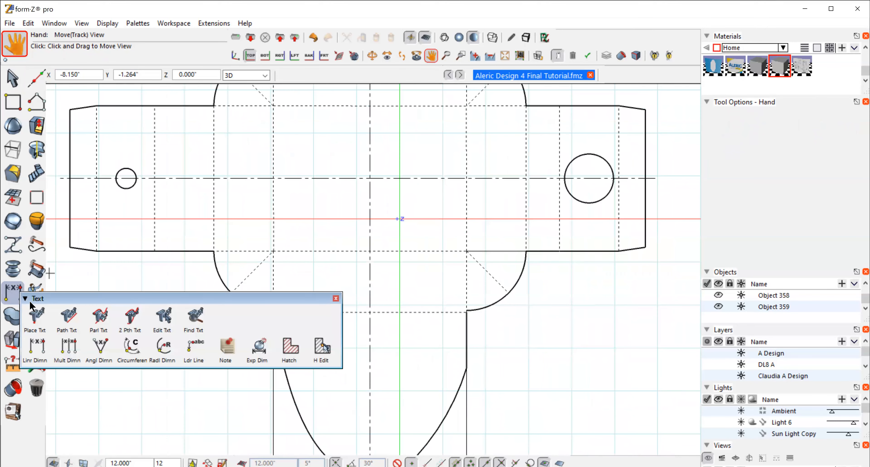
{"action": "left_click", "coordinate": [163, 347]}
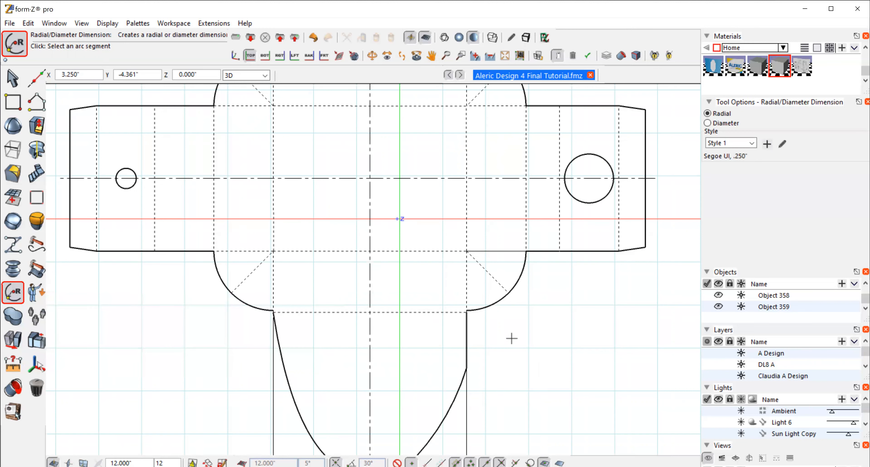
{"action": "left_click", "coordinate": [500, 300]}
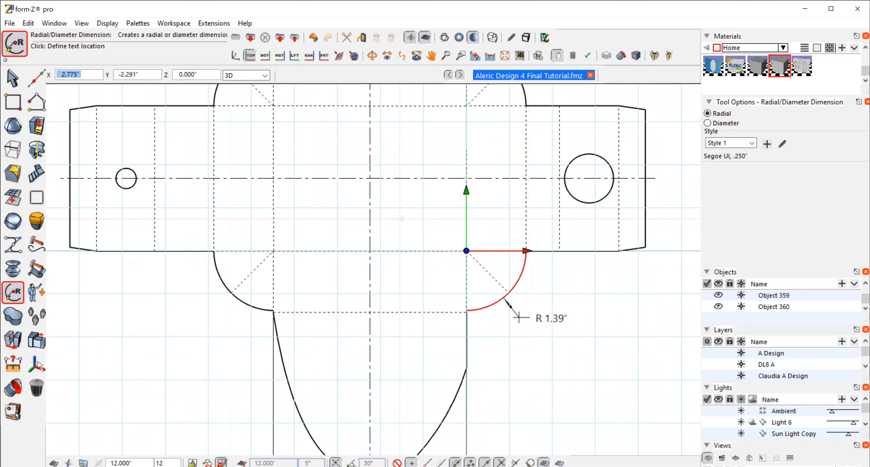
{"action": "left_click", "coordinate": [517, 321]}
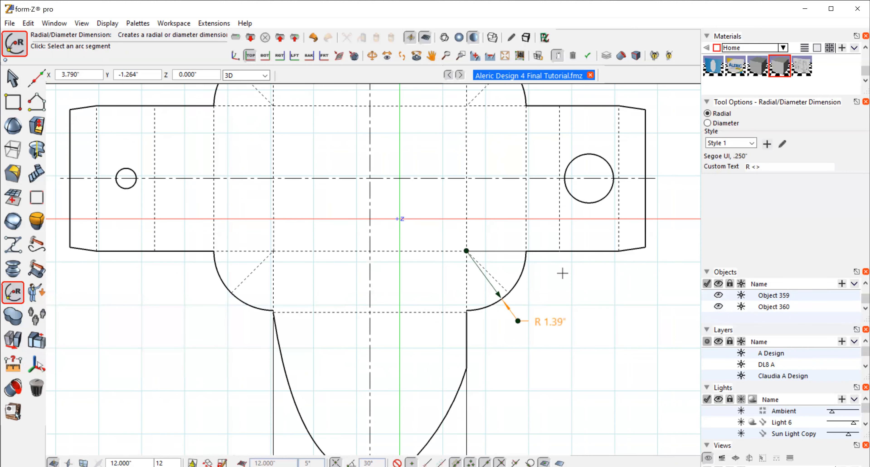
{"action": "left_click", "coordinate": [13, 78]}
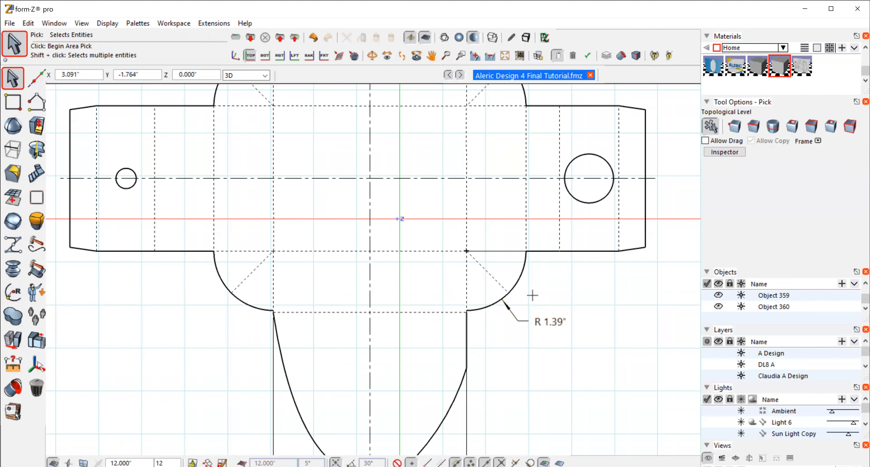
{"action": "left_click", "coordinate": [537, 323]}
Step: Add a radial dimension to the large circular hole in the right side panel, with its text outside the panel
{"action": "left_click", "coordinate": [10, 291]}
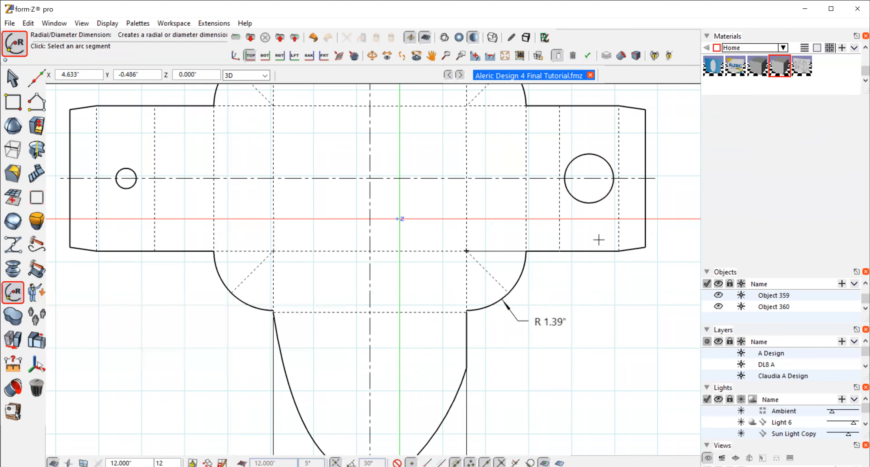
{"action": "left_click", "coordinate": [590, 202]}
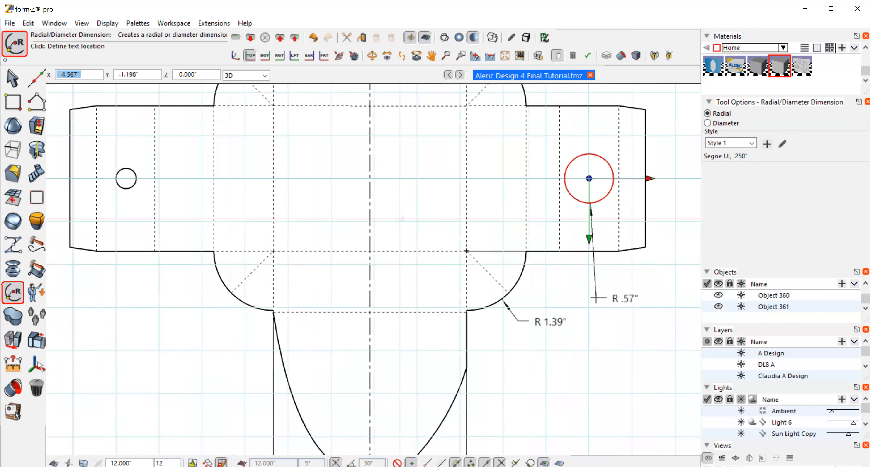
{"action": "left_click", "coordinate": [658, 210]}
Step: Add a radial dimension to the semicircular flap at the top of the die line, with its text outside the arc
{"action": "left_click", "coordinate": [432, 56]}
{"action": "mouse_move", "coordinate": [524, 150]}
{"action": "left_mouse_down"}
{"action": "mouse_move", "coordinate": [499, 257]}
{"action": "mouse_move", "coordinate": [508, 316]}
{"action": "left_mouse_up"}
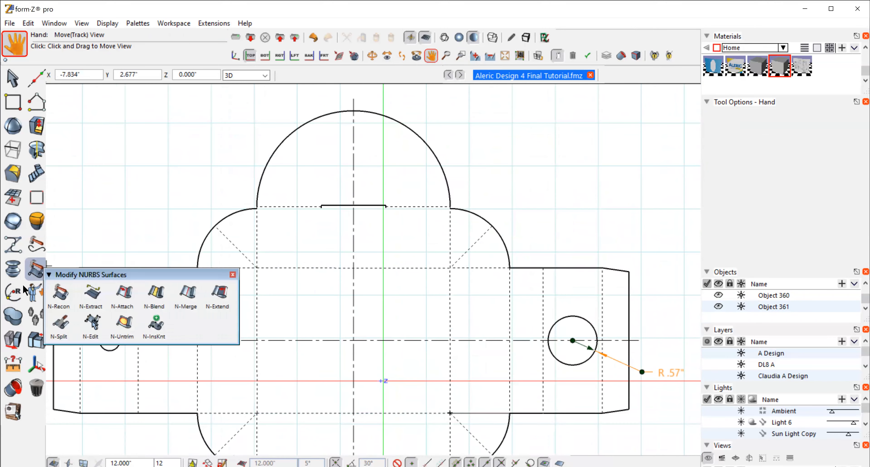
{"action": "mouse_move", "coordinate": [14, 291]}
{"action": "left_click", "coordinate": [164, 348]}
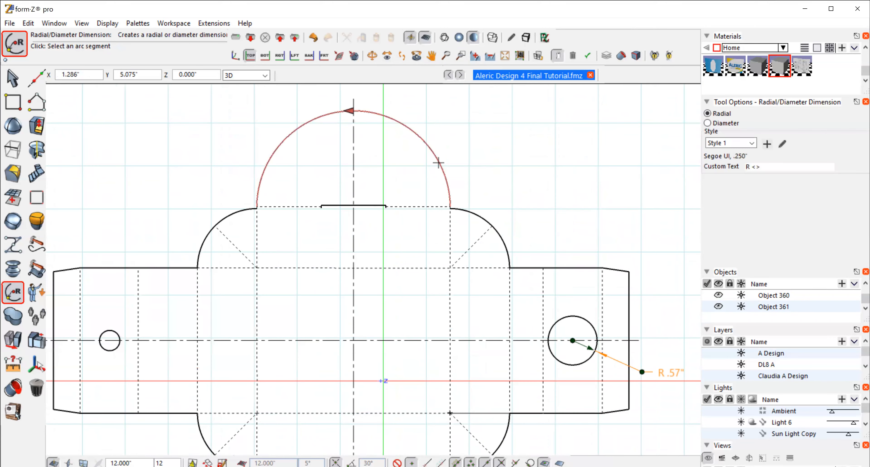
{"action": "left_click", "coordinate": [441, 162]}
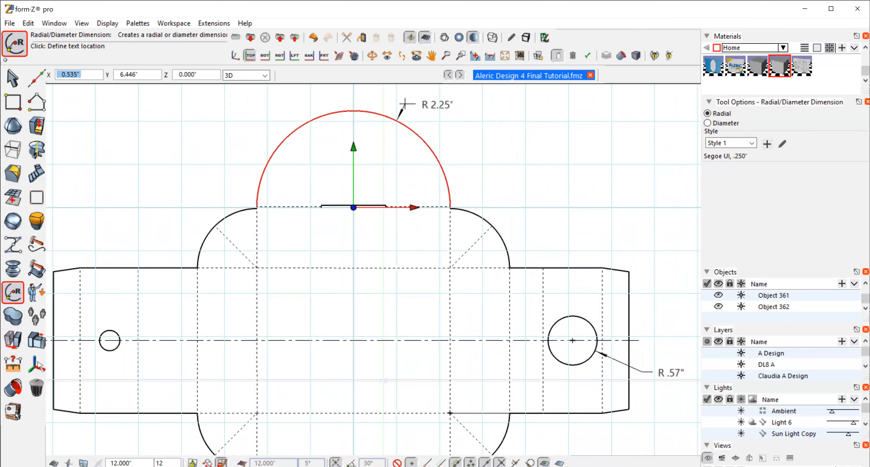
{"action": "left_click", "coordinate": [414, 102]}
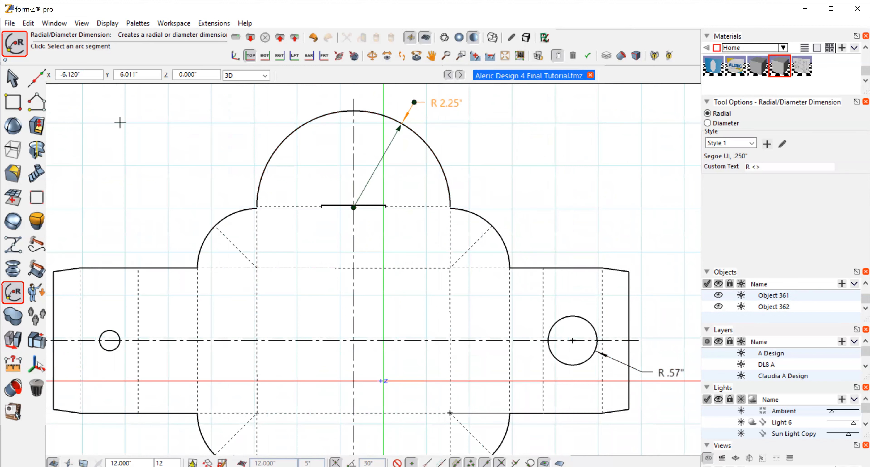
{"action": "key", "text": "Escape"}
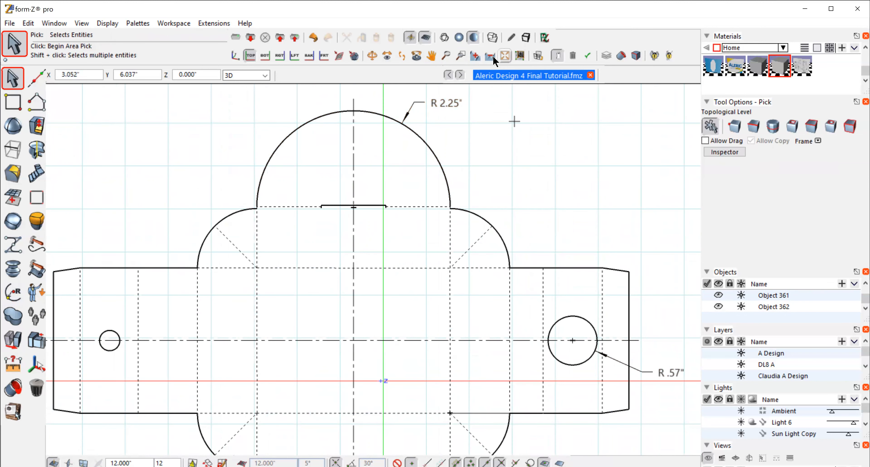
Step: Make the DL8 Dims layer visible to show the bordered, fully dimensioned die line sheet
{"action": "left_click", "coordinate": [505, 54]}
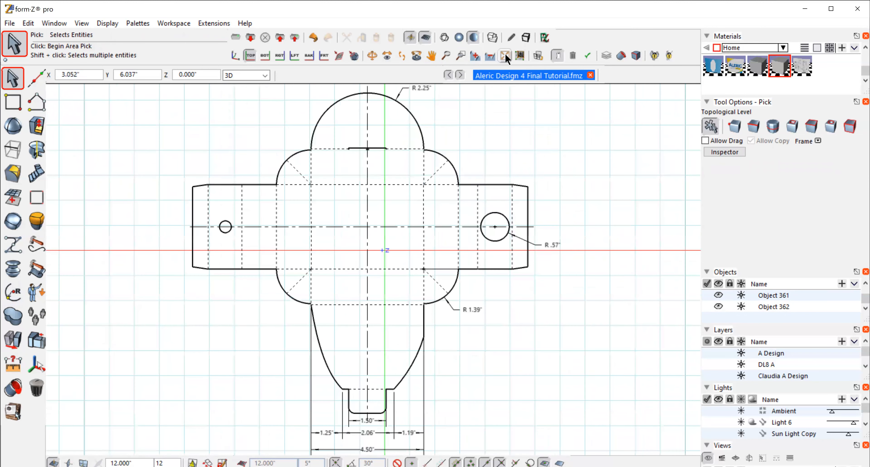
{"action": "left_click", "coordinate": [490, 57]}
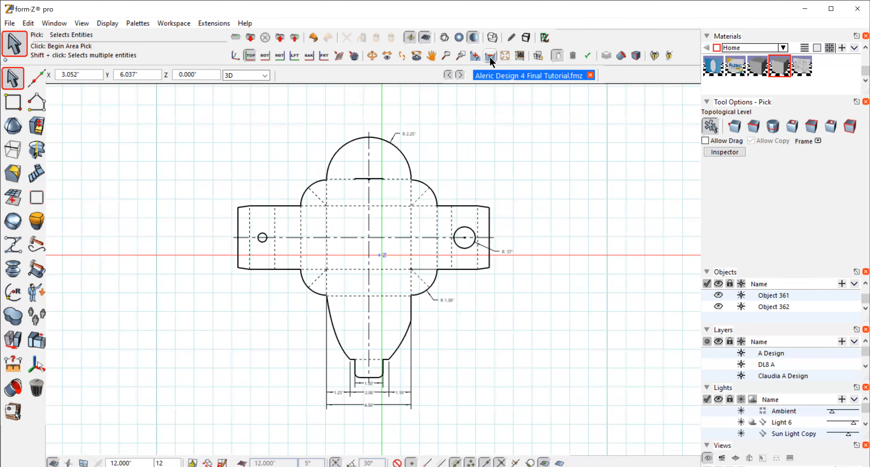
{"action": "left_click", "coordinate": [491, 58]}
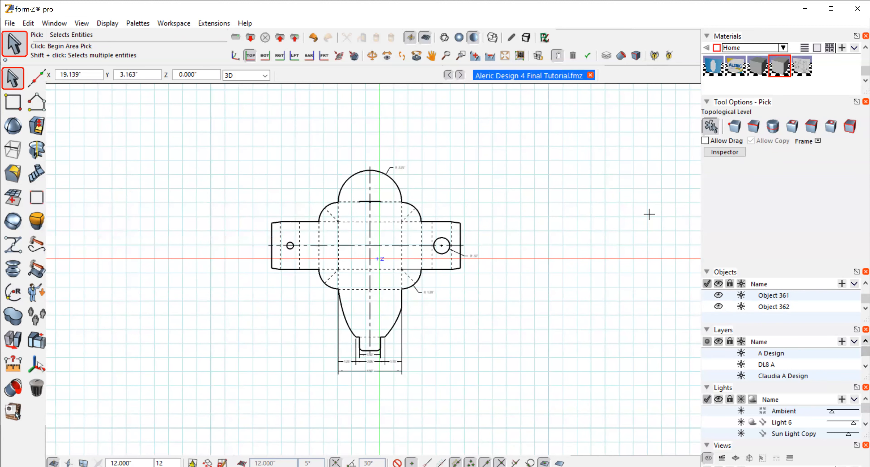
{"action": "left_click", "coordinate": [866, 341]}
{"action": "left_click", "coordinate": [865, 341]}
{"action": "left_click", "coordinate": [865, 341]}
{"action": "left_click", "coordinate": [866, 341]}
{"action": "left_click", "coordinate": [866, 341]}
{"action": "left_click", "coordinate": [865, 341]}
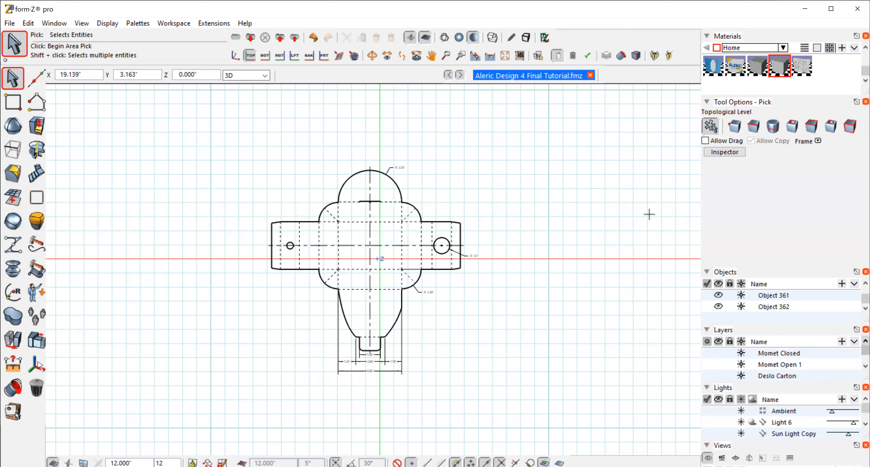
{"action": "left_click", "coordinate": [866, 366]}
{"action": "left_click", "coordinate": [866, 366]}
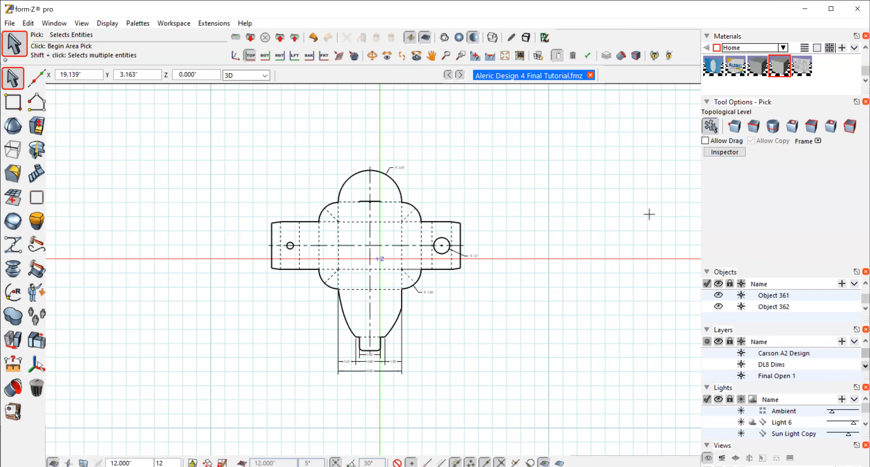
{"action": "left_click", "coordinate": [718, 364]}
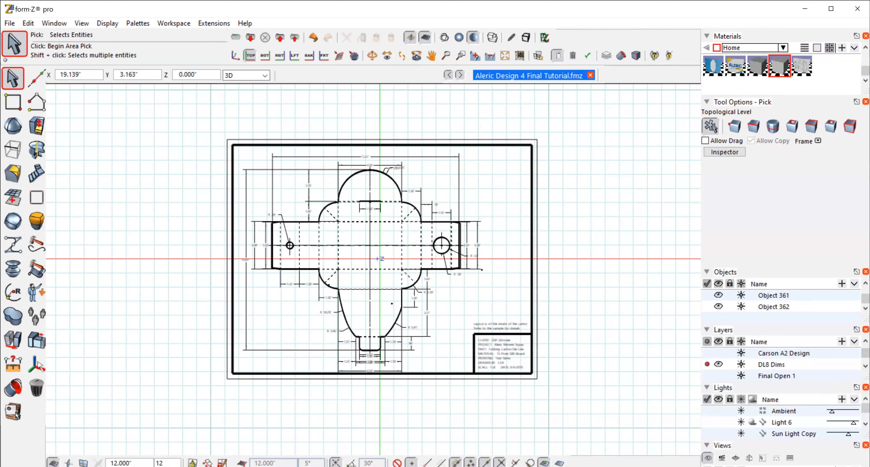
Step: Hide the Completed DL No Dims layer and fit the dimensioned sheet in the view
{"action": "scroll", "coordinate": [777, 364], "scroll_direction": "down", "scroll_amount": 2}
{"action": "left_click", "coordinate": [866, 365]}
{"action": "left_click", "coordinate": [866, 365]}
{"action": "left_click", "coordinate": [866, 366]}
{"action": "left_click", "coordinate": [865, 366]}
{"action": "left_click", "coordinate": [866, 366]}
{"action": "left_click", "coordinate": [866, 366]}
{"action": "left_click", "coordinate": [866, 366]}
{"action": "left_click", "coordinate": [866, 366]}
{"action": "left_click", "coordinate": [865, 366]}
{"action": "left_click", "coordinate": [866, 366]}
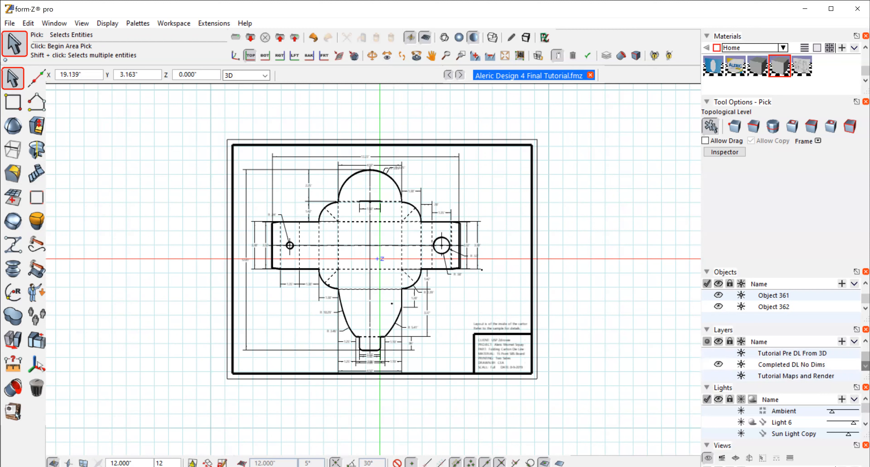
{"action": "left_click", "coordinate": [719, 365]}
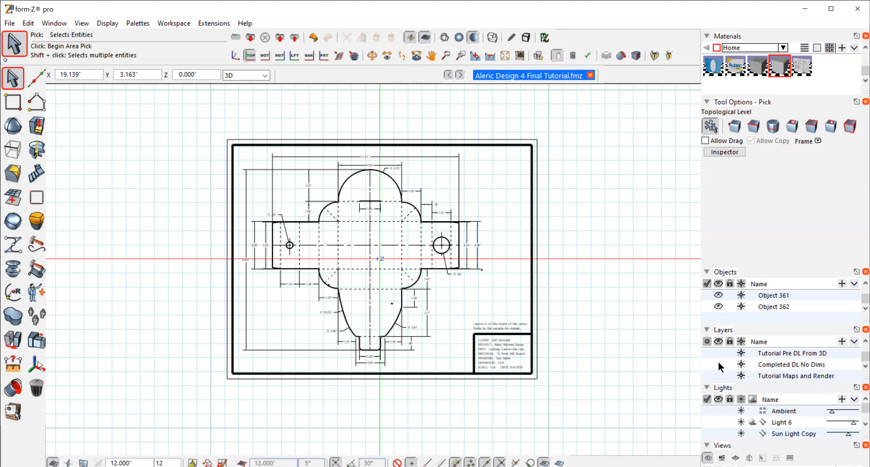
{"action": "left_click", "coordinate": [505, 56]}
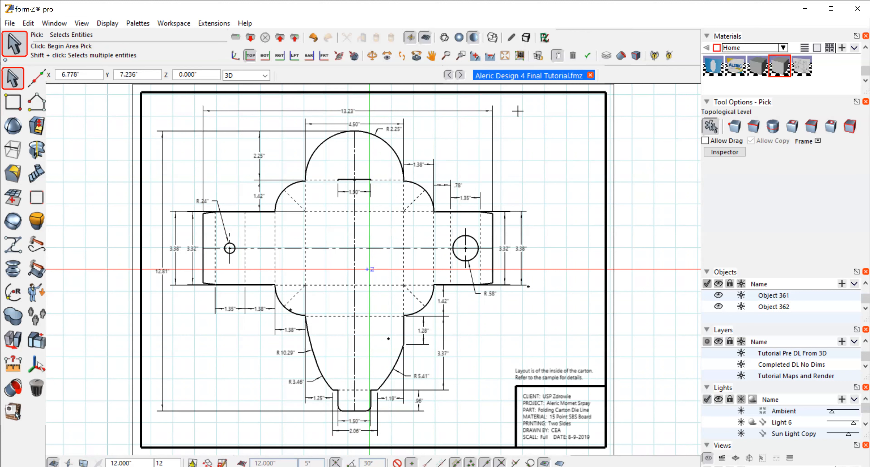
Step: Draw a sample border rectangle about 7.7 by 5.15 inches in the empty area beside the sheet's upper-right corner
{"action": "left_click", "coordinate": [14, 103]}
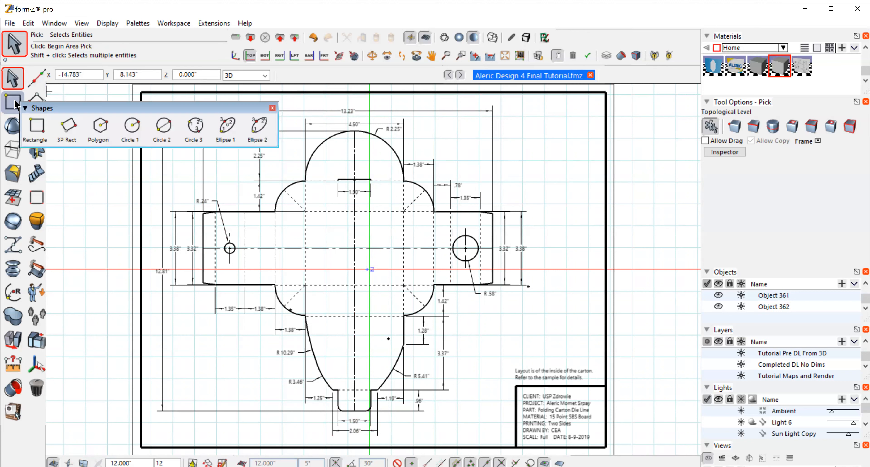
{"action": "left_click", "coordinate": [15, 103]}
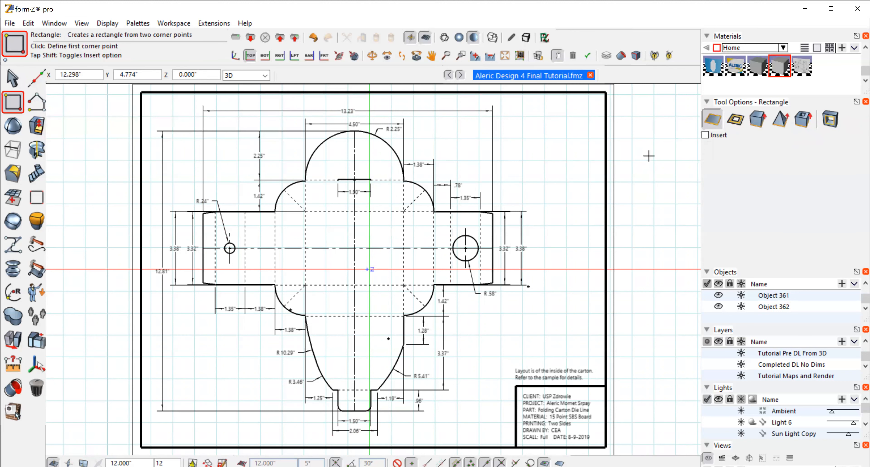
{"action": "left_click", "coordinate": [431, 56]}
{"action": "mouse_move", "coordinate": [636, 185]}
{"action": "left_mouse_down"}
{"action": "mouse_move", "coordinate": [610, 231]}
{"action": "mouse_move", "coordinate": [570, 211]}
{"action": "left_mouse_up"}
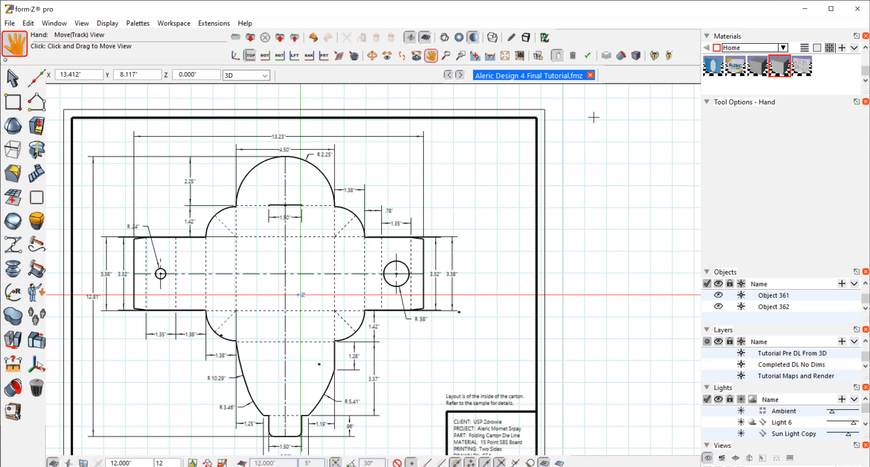
{"action": "left_click", "coordinate": [490, 56]}
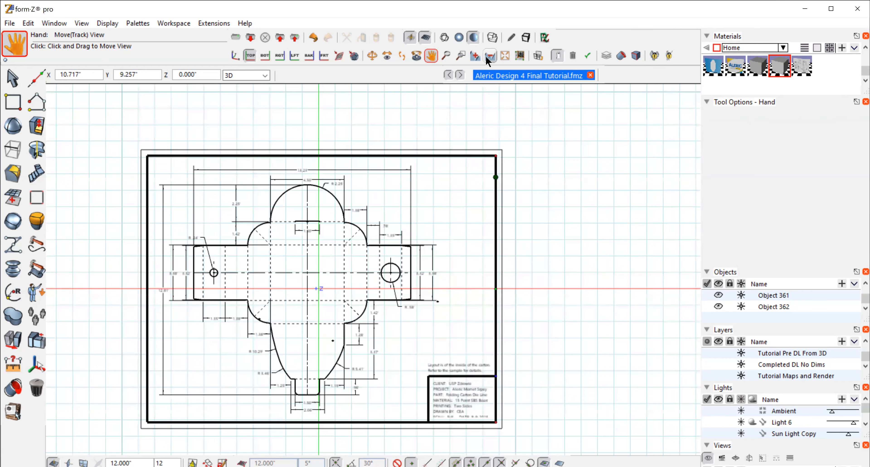
{"action": "left_click", "coordinate": [13, 83]}
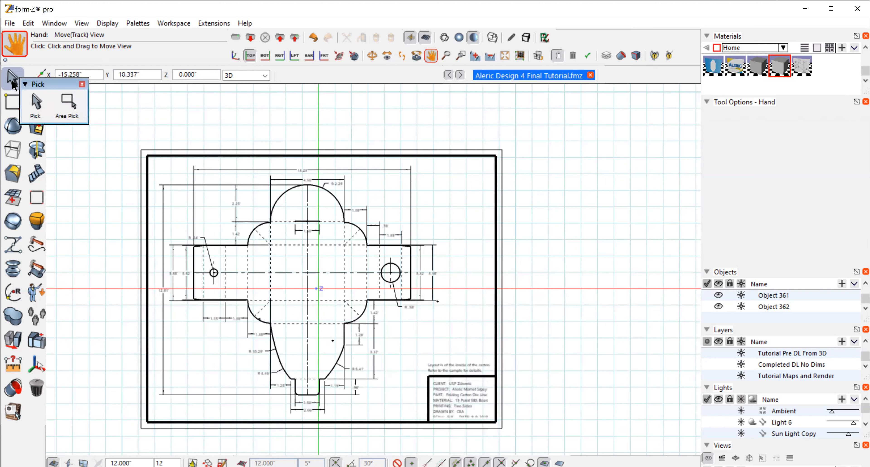
{"action": "left_click", "coordinate": [13, 103]}
{"action": "left_click", "coordinate": [35, 127]}
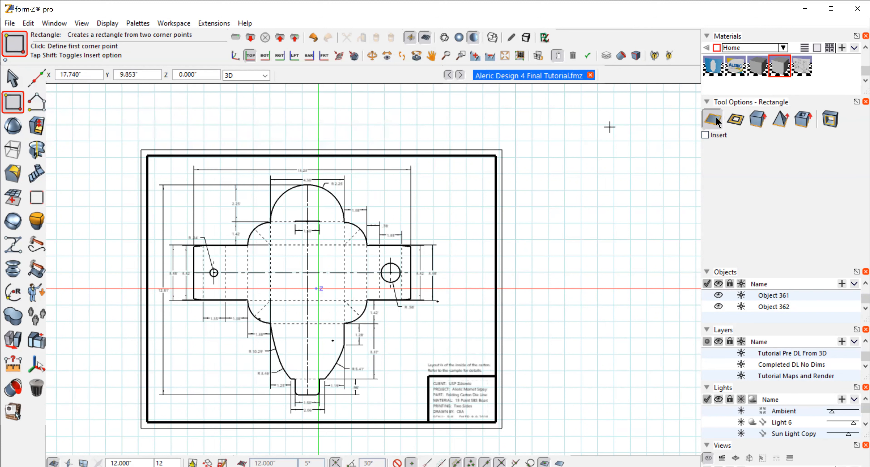
{"action": "left_click", "coordinate": [543, 118]}
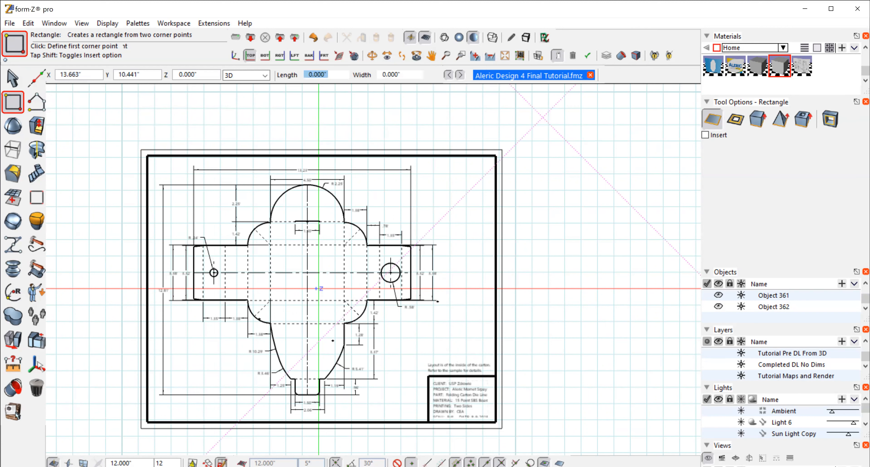
{"action": "left_click", "coordinate": [670, 202]}
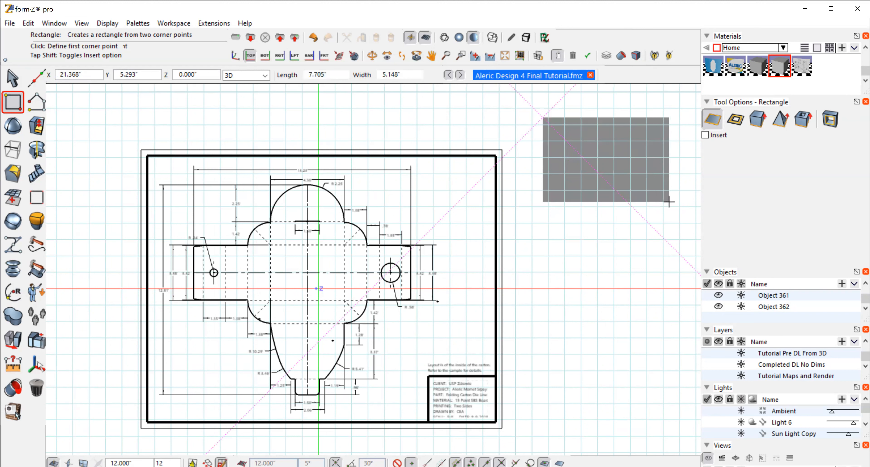
Step: Turn off Casts Shadows, Receives Shadows and Render As Shaded Surface for the new rectangle
{"action": "left_click", "coordinate": [13, 77]}
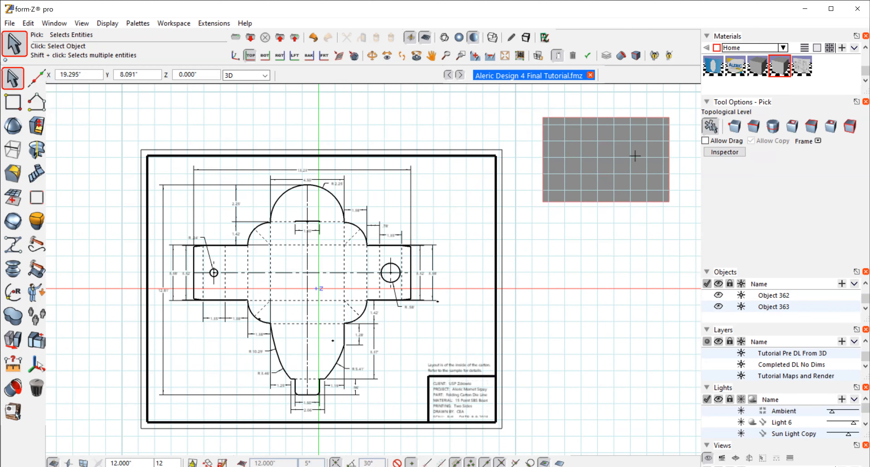
{"action": "left_click", "coordinate": [13, 78]}
{"action": "left_click", "coordinate": [607, 165]}
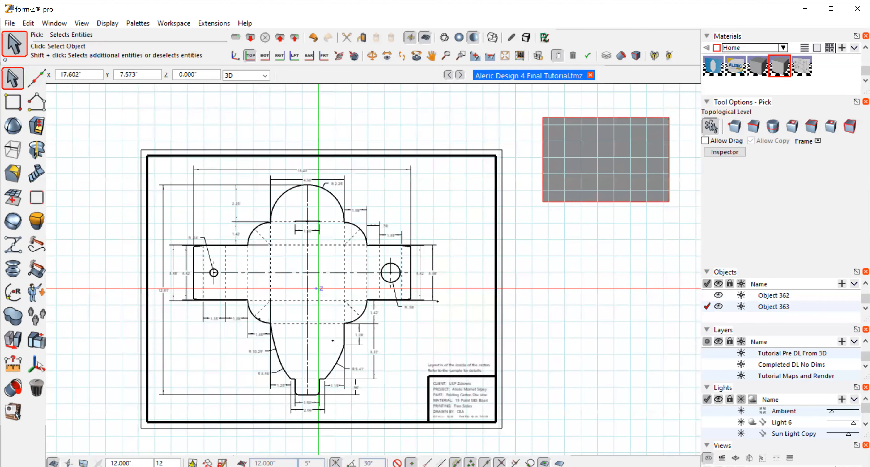
{"action": "left_click", "coordinate": [719, 152]}
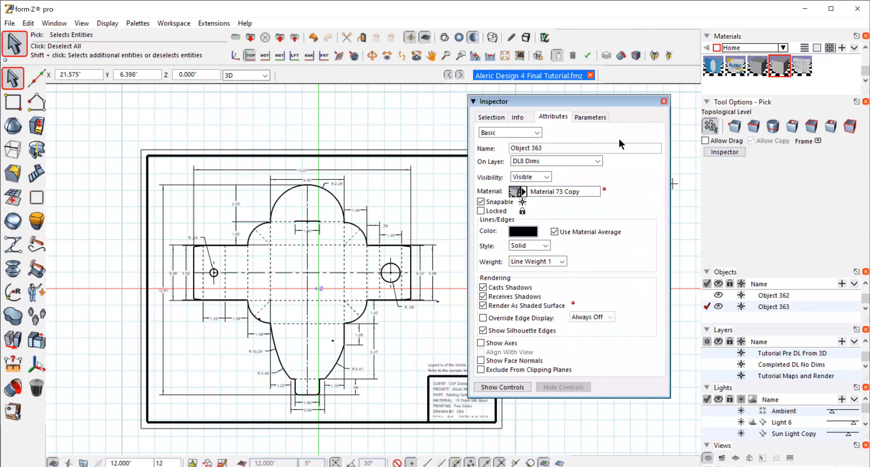
{"action": "left_click", "coordinate": [483, 287]}
{"action": "left_click", "coordinate": [483, 297]}
{"action": "left_click", "coordinate": [482, 306]}
{"action": "left_click", "coordinate": [664, 101]}
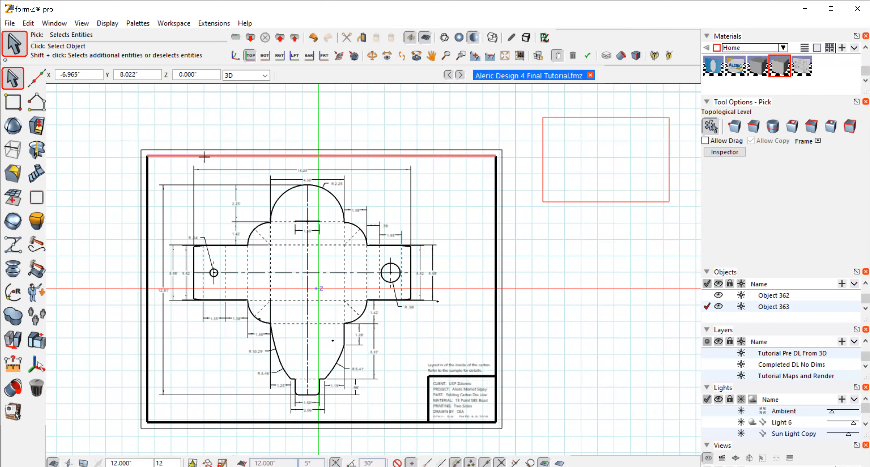
Step: Derive a 2D wall from the rectangle with Left justification and a 0.380" wall width
{"action": "left_click", "coordinate": [13, 151]}
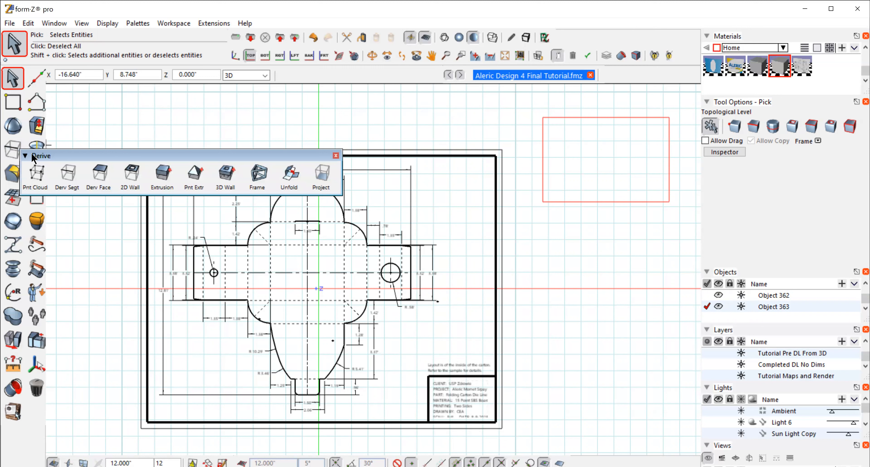
{"action": "left_click", "coordinate": [132, 173]}
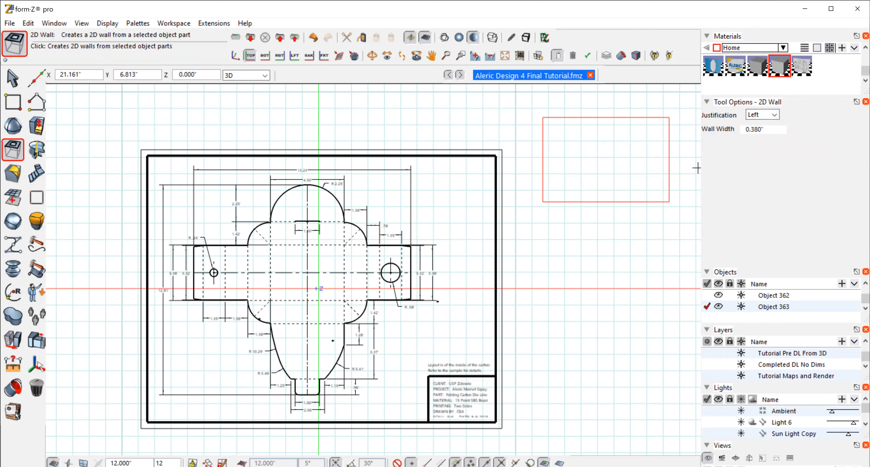
{"action": "left_click", "coordinate": [612, 232]}
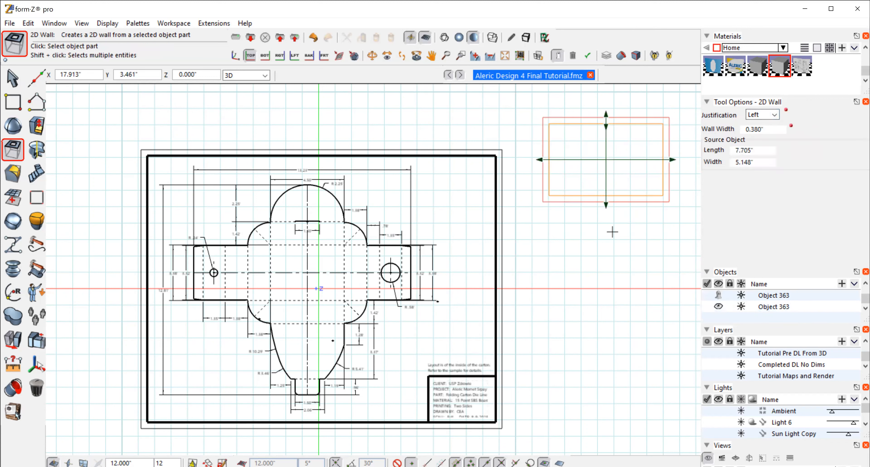
Step: Derive the 2D wall's inner outline as a separate object with Derive Segments, using Join Selected Segments
{"action": "left_click_drag", "start_coordinate": [12, 78], "coordinate": [35, 100]}
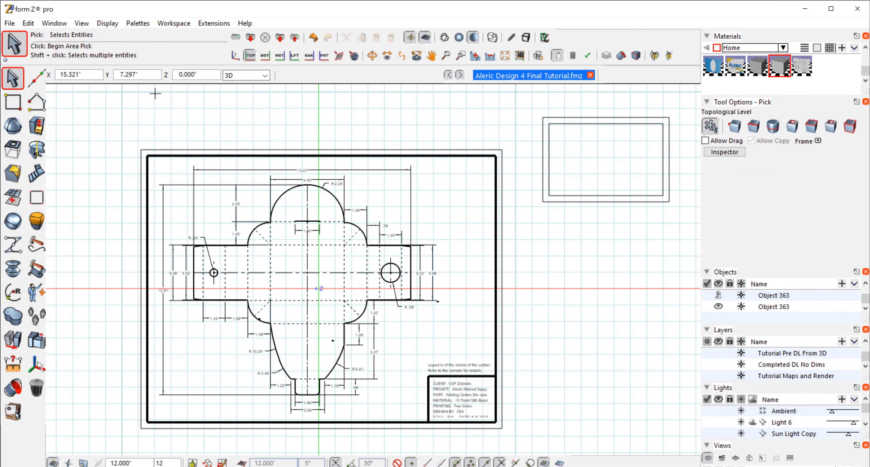
{"action": "left_click", "coordinate": [13, 78]}
{"action": "left_click", "coordinate": [773, 126]}
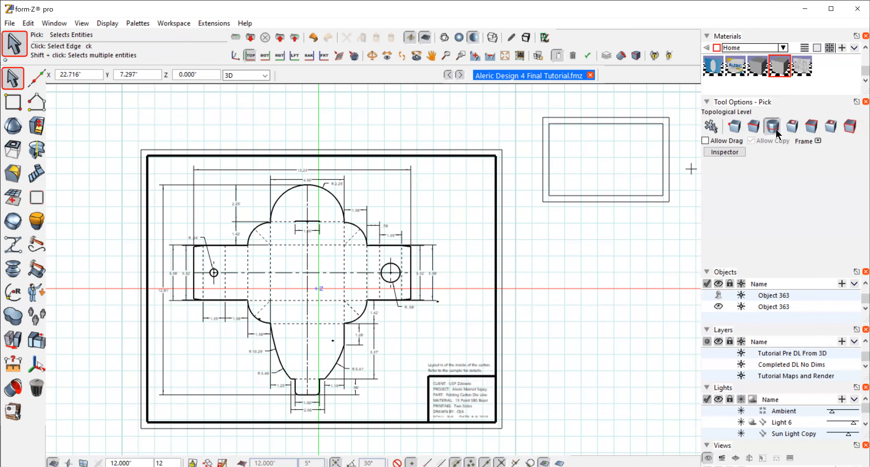
{"action": "left_click", "coordinate": [670, 158]}
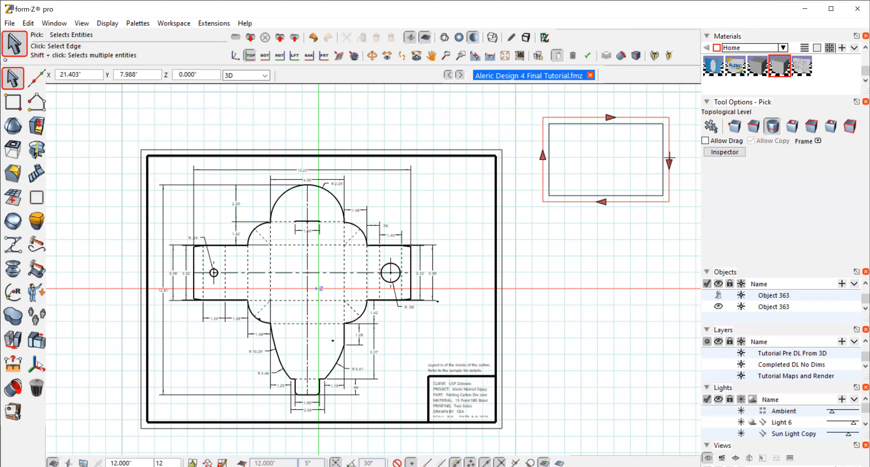
{"action": "left_click", "coordinate": [663, 157], "text": "shift"}
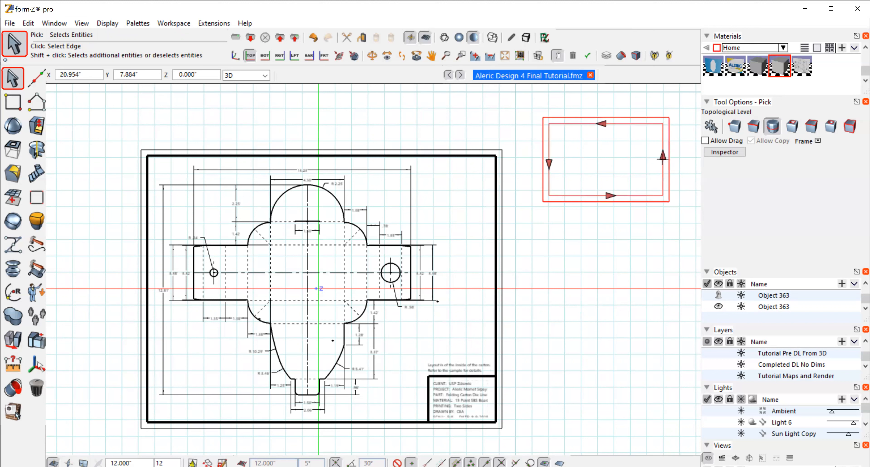
{"action": "left_click", "coordinate": [13, 151]}
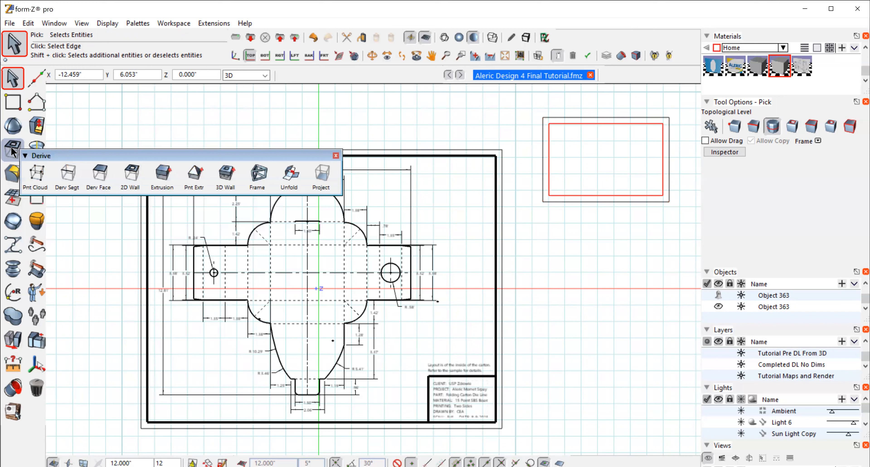
{"action": "left_click", "coordinate": [66, 176]}
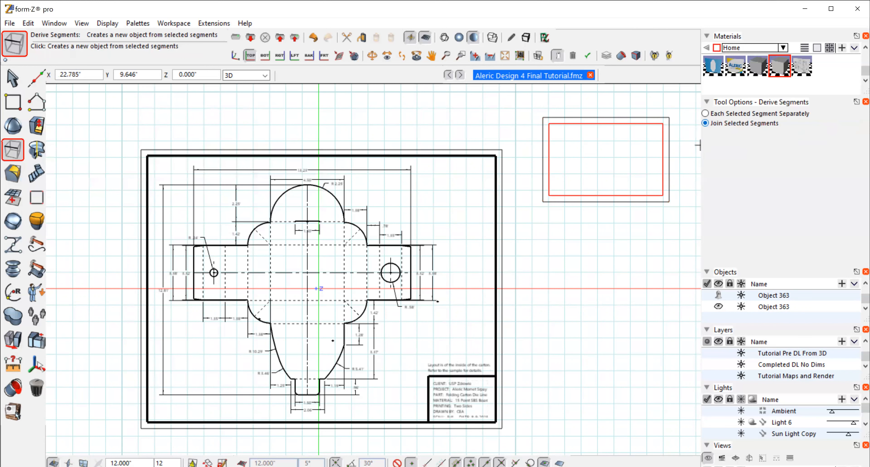
{"action": "left_click", "coordinate": [662, 246]}
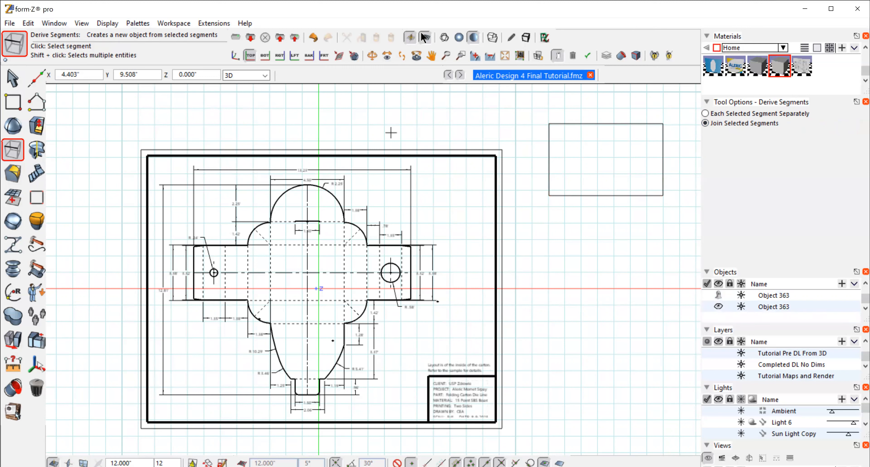
Step: Switch to wireframe display and unghost the outer rectangle of the sample border
{"action": "left_click", "coordinate": [444, 37]}
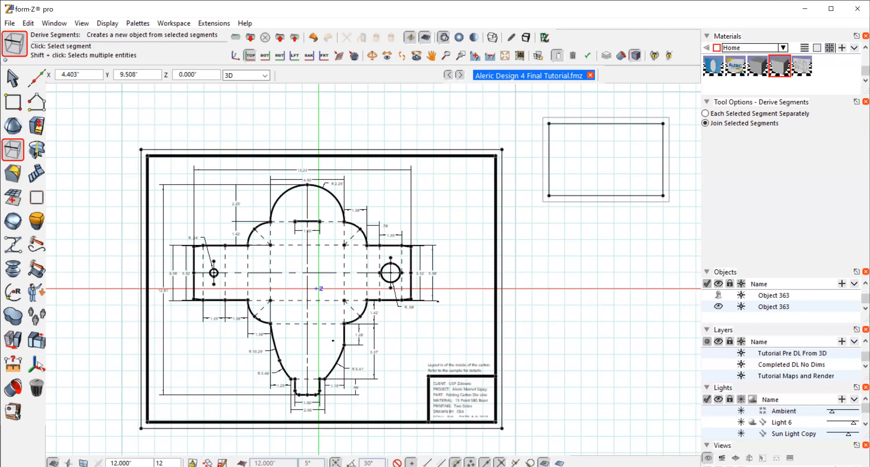
{"action": "left_click", "coordinate": [13, 388]}
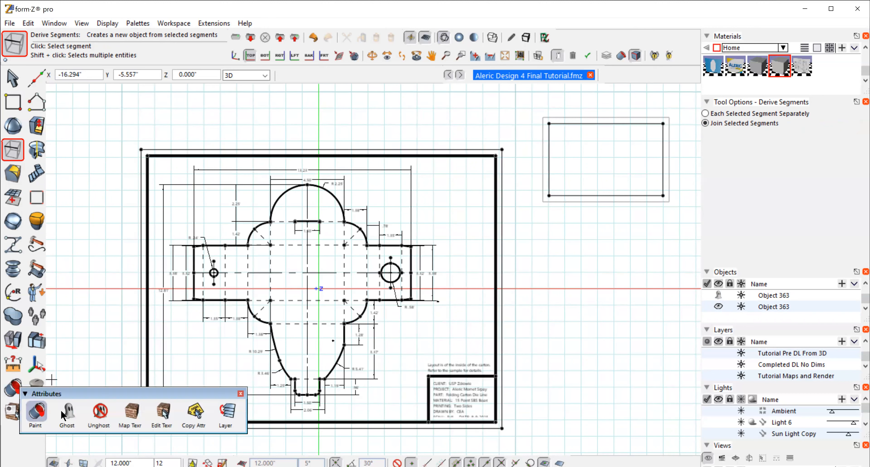
{"action": "left_click", "coordinate": [100, 412]}
{"action": "left_click", "coordinate": [635, 201]}
Step: Set the line weight of the sample border's inner rectangle to Line Weight 5
{"action": "left_click", "coordinate": [17, 81]}
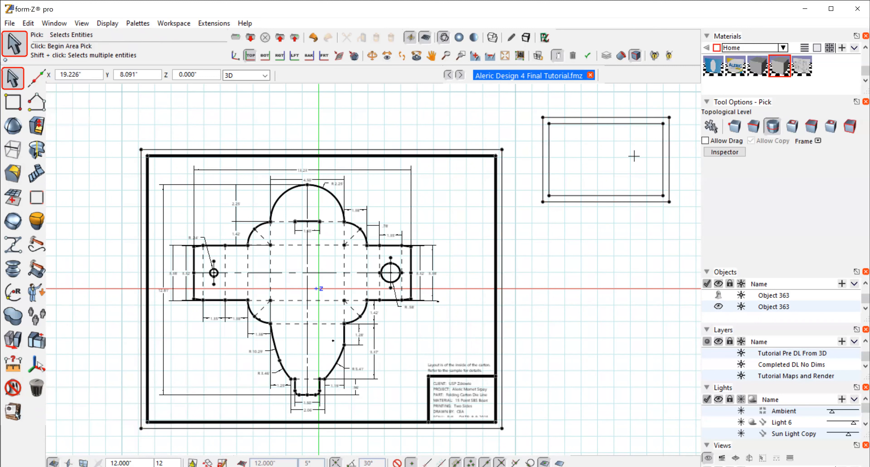
{"action": "left_click", "coordinate": [627, 201]}
{"action": "left_click", "coordinate": [711, 125]}
{"action": "left_click", "coordinate": [660, 150]}
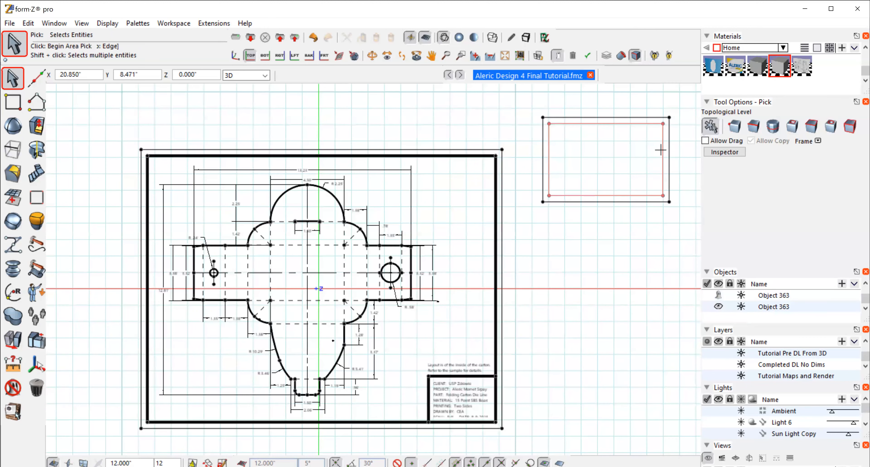
{"action": "left_click", "coordinate": [669, 144]}
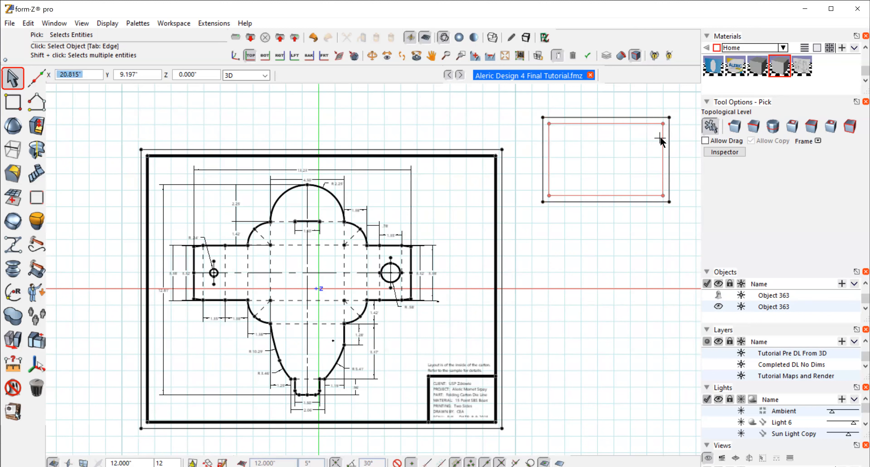
{"action": "left_click", "coordinate": [662, 139]}
{"action": "left_click", "coordinate": [732, 151]}
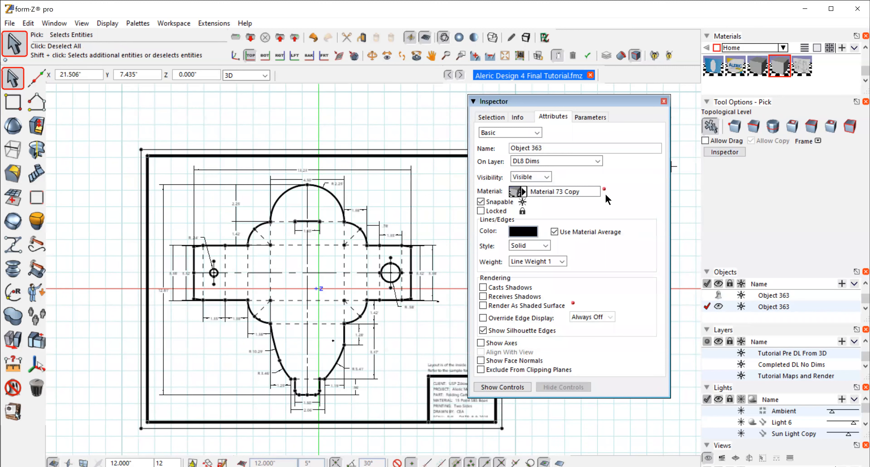
{"action": "left_click", "coordinate": [562, 261]}
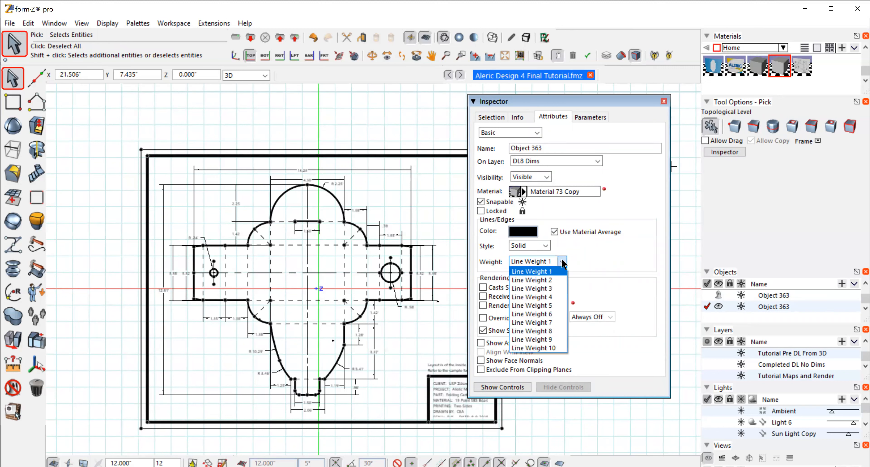
{"action": "left_click", "coordinate": [538, 306]}
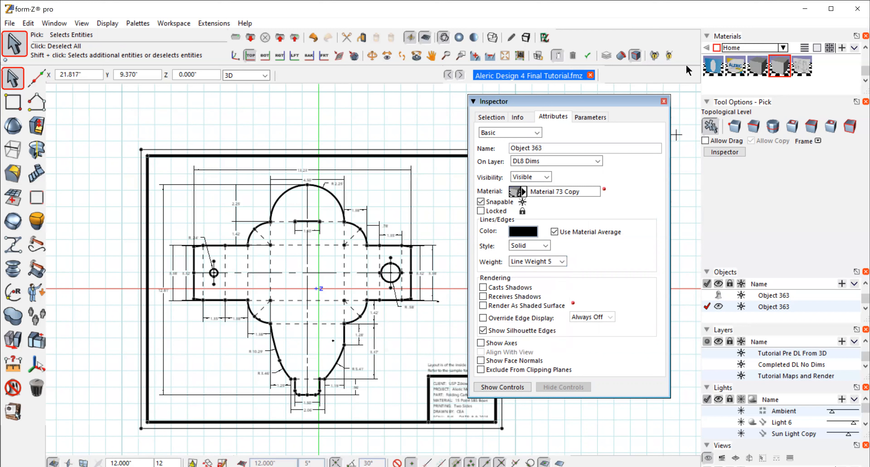
{"action": "left_click", "coordinate": [664, 101]}
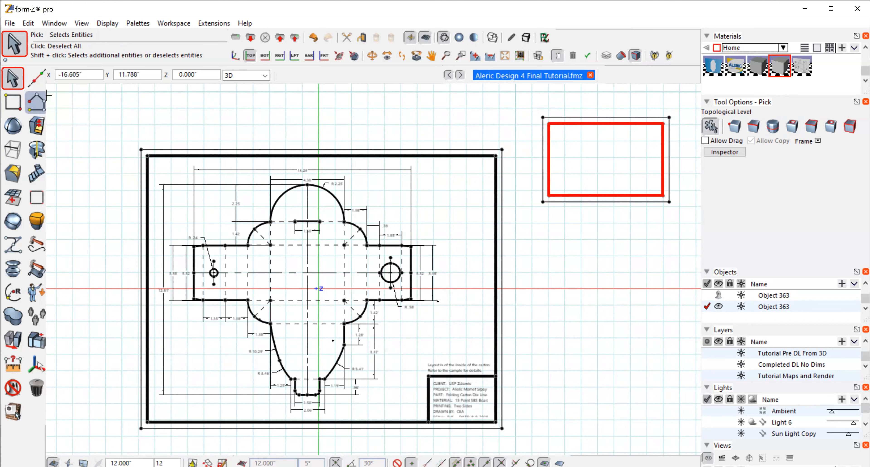
{"action": "left_click", "coordinate": [568, 270]}
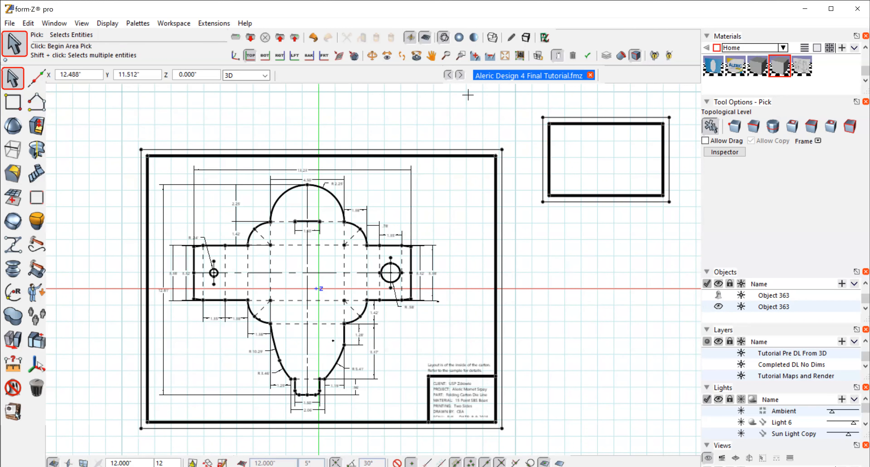
Step: Turn off Show Points in the Wire Frame display options
{"action": "left_click", "coordinate": [107, 24]}
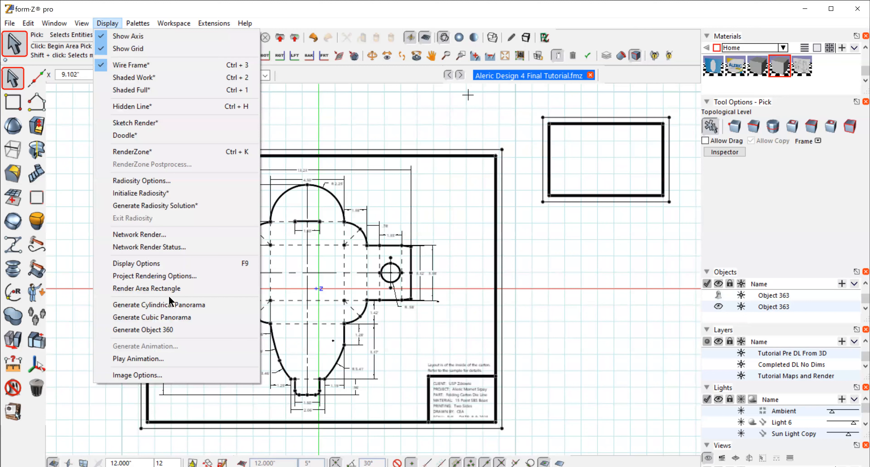
{"action": "left_click", "coordinate": [142, 264]}
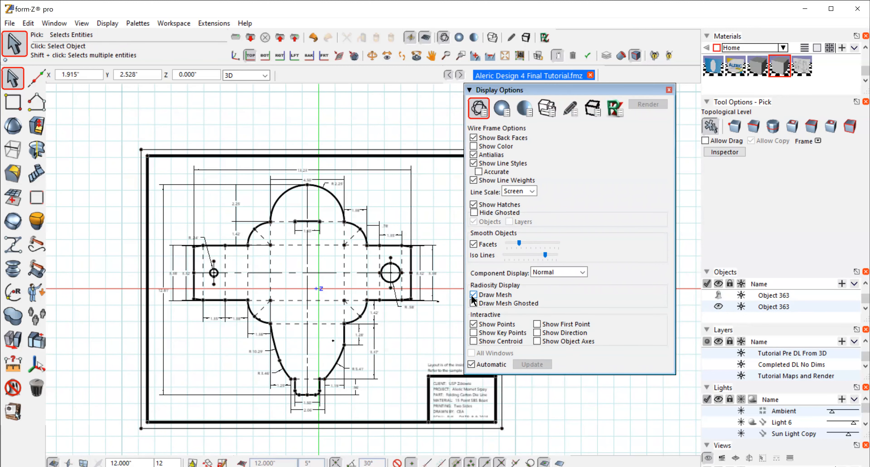
{"action": "left_click", "coordinate": [473, 324]}
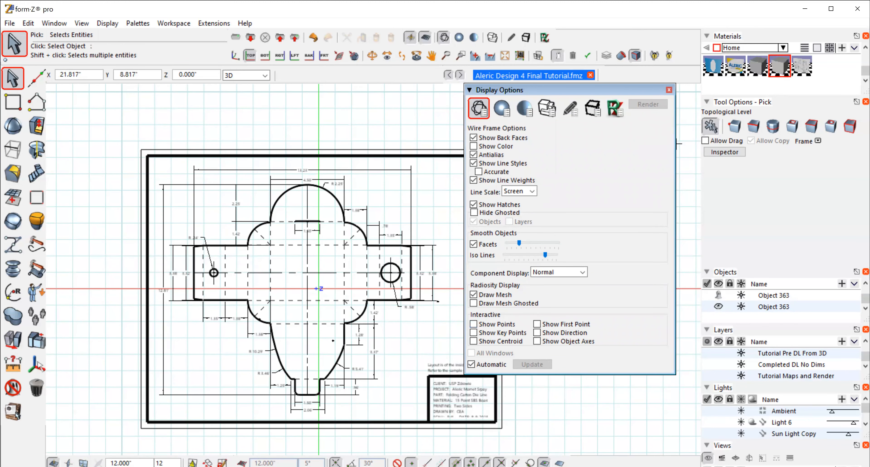
{"action": "left_click", "coordinate": [669, 89]}
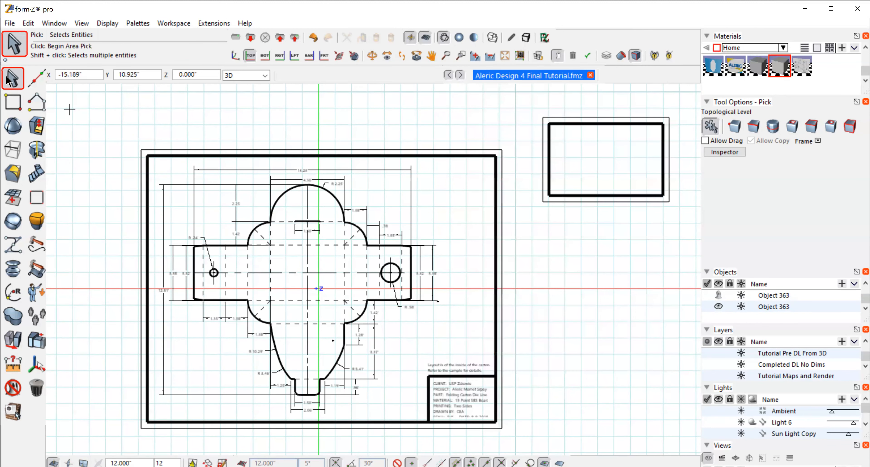
Step: Delete the sample border's outer and inner rectangles beside the die line sheet
{"action": "left_click_drag", "start_coordinate": [530, 103], "coordinate": [681, 220]}
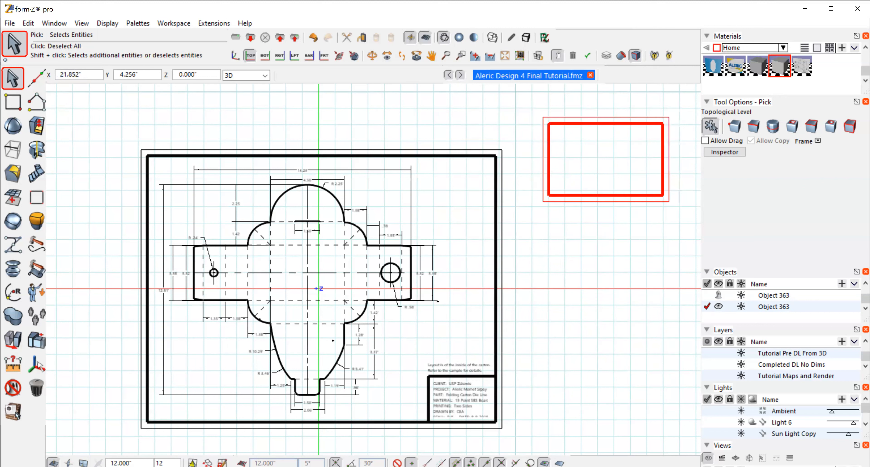
{"action": "key", "text": "Delete"}
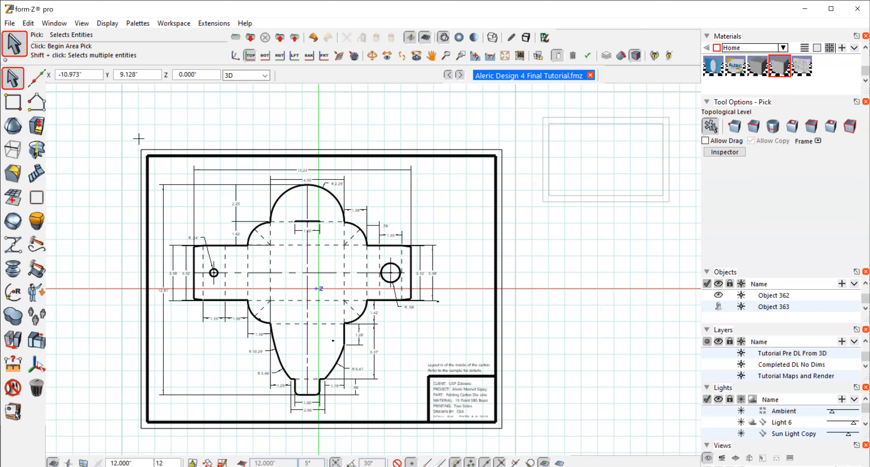
Step: Set a custom image size of 22 by 17 inches at 300 pixels/inch and fit the drawing sheet to the image area
{"action": "left_click", "coordinate": [103, 22]}
{"action": "left_click", "coordinate": [137, 376]}
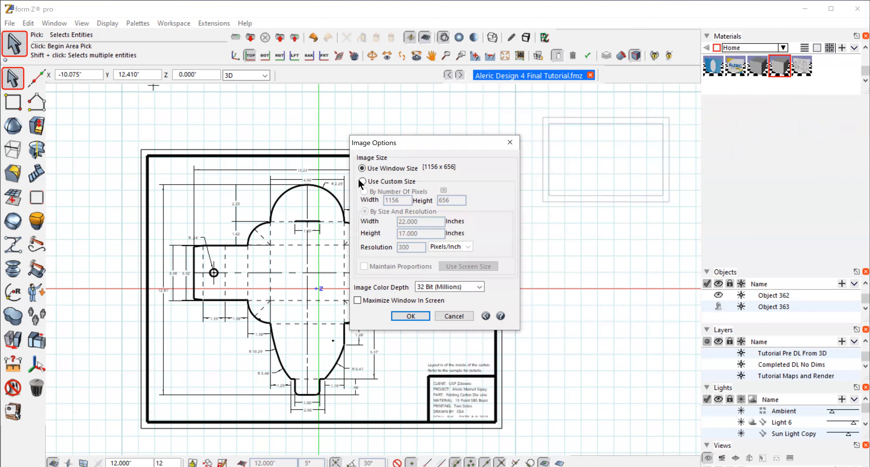
{"action": "left_click", "coordinate": [362, 181]}
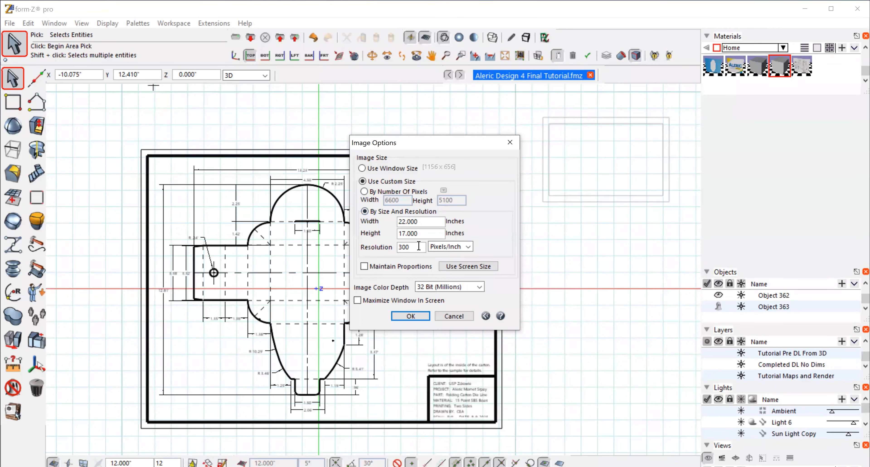
{"action": "left_click", "coordinate": [415, 317]}
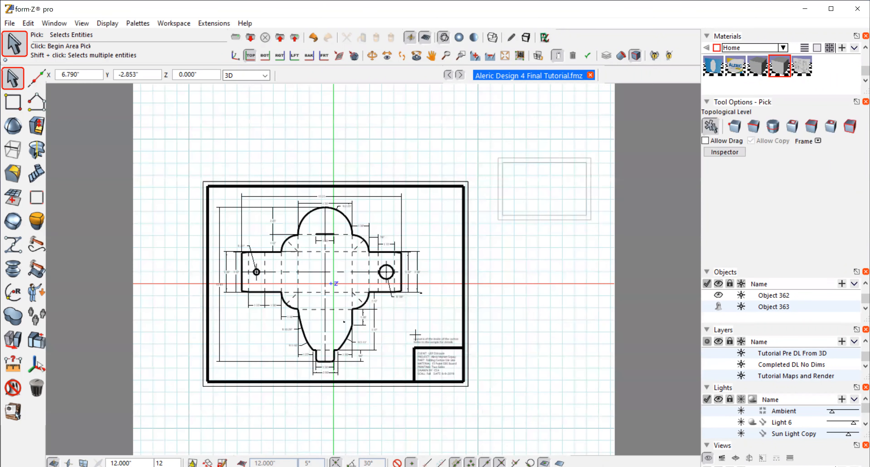
{"action": "left_click", "coordinate": [505, 54]}
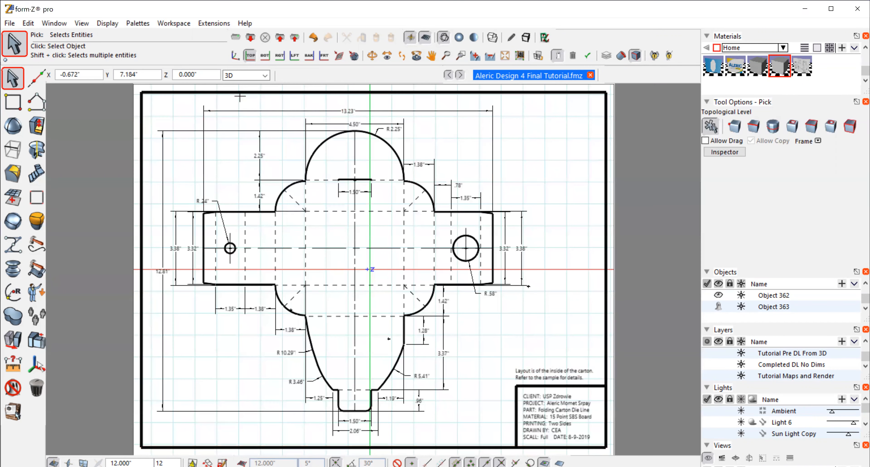
{"action": "mouse_move", "coordinate": [12, 81]}
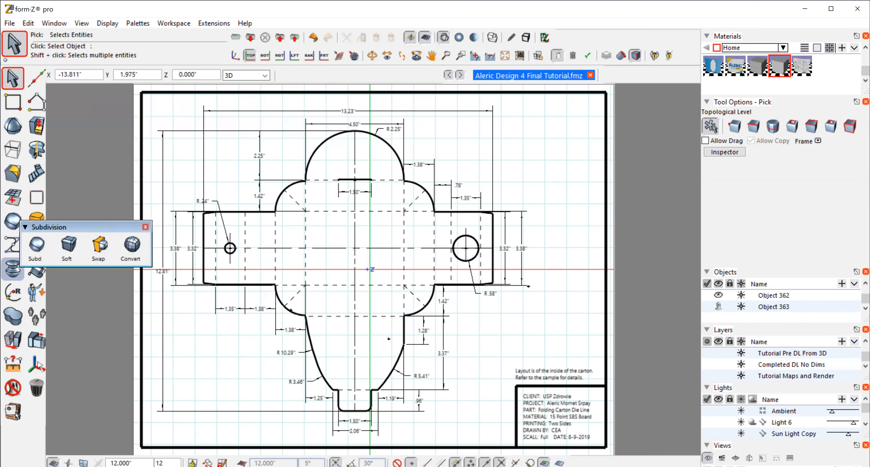
{"action": "mouse_move", "coordinate": [5, 295]}
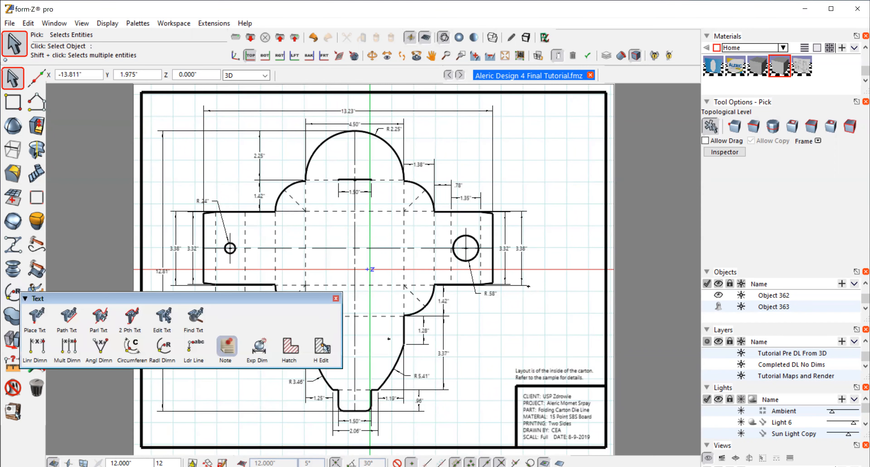
{"action": "left_click", "coordinate": [227, 346]}
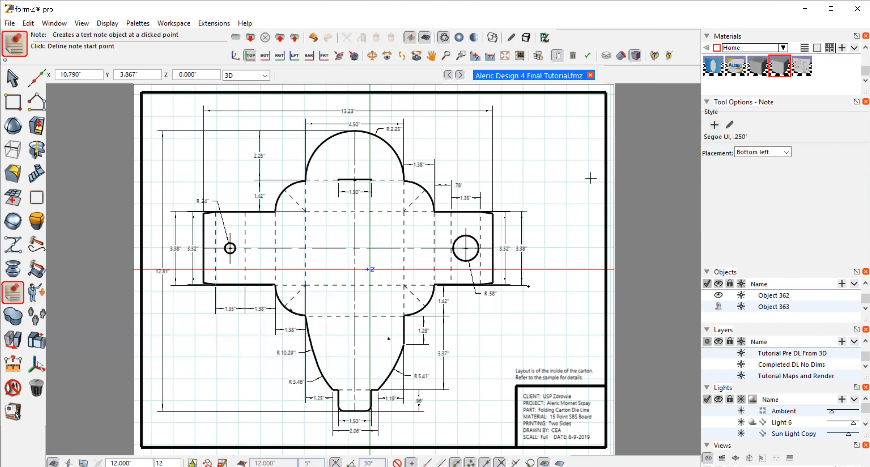
{"action": "left_click", "coordinate": [544, 166]}
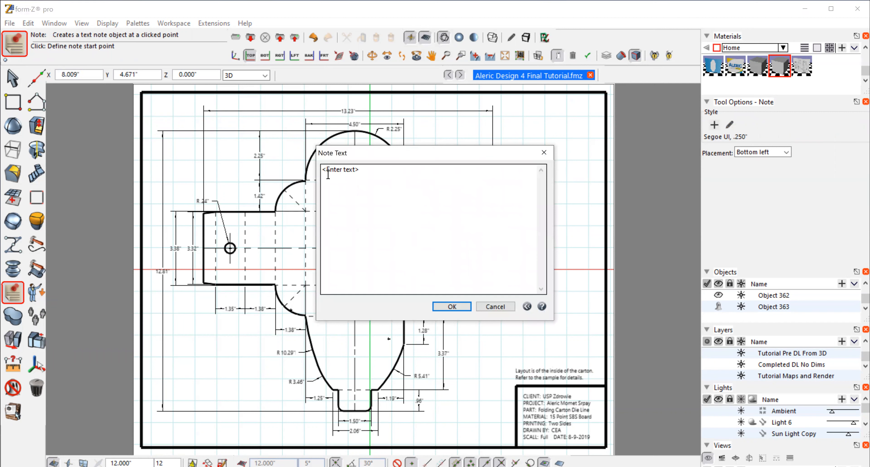
{"action": "left_click", "coordinate": [497, 308]}
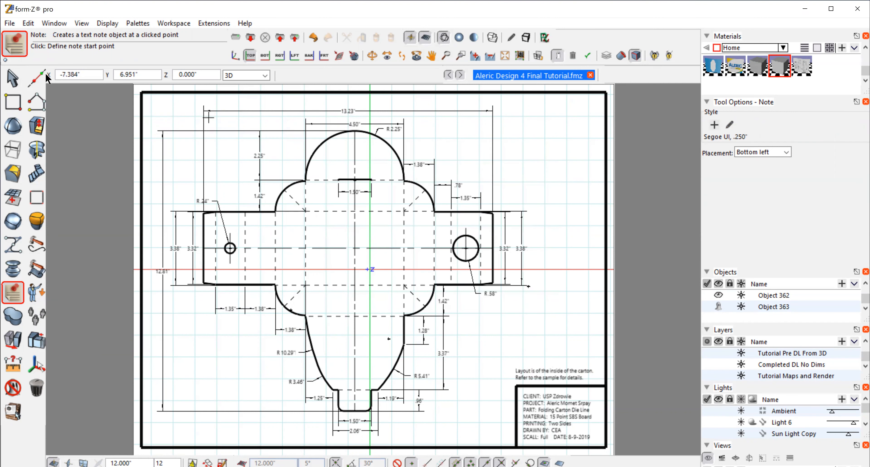
Step: Examine the title block note's style, placement and text parameters, and read its entries up close
{"action": "left_click", "coordinate": [9, 72]}
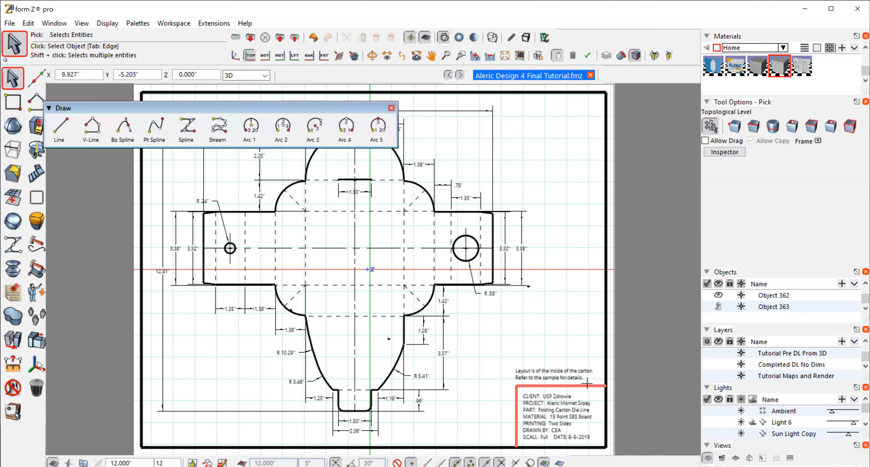
{"action": "left_click", "coordinate": [562, 421]}
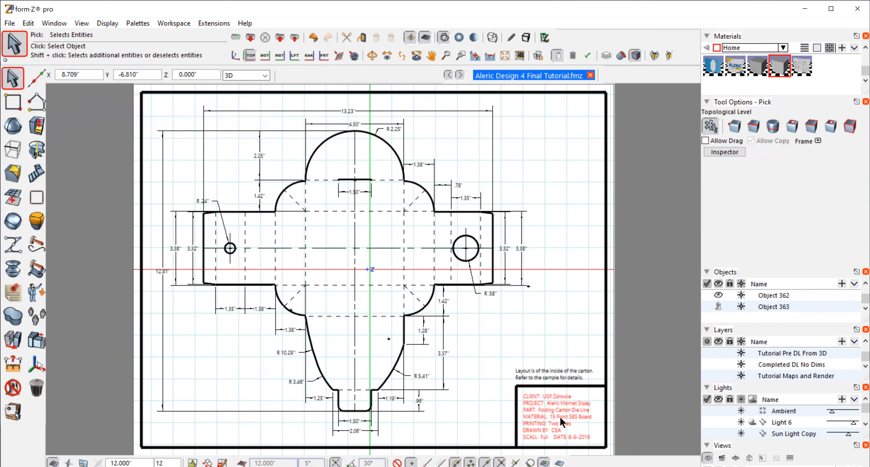
{"action": "left_click", "coordinate": [732, 149]}
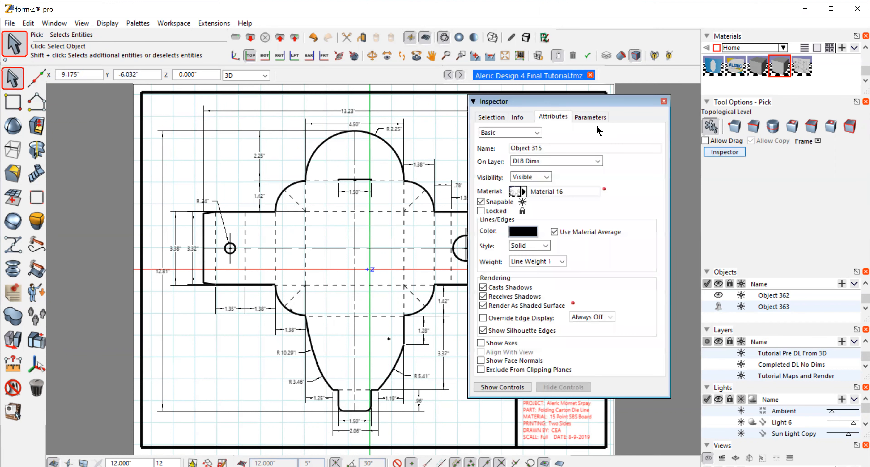
{"action": "left_click", "coordinate": [590, 117]}
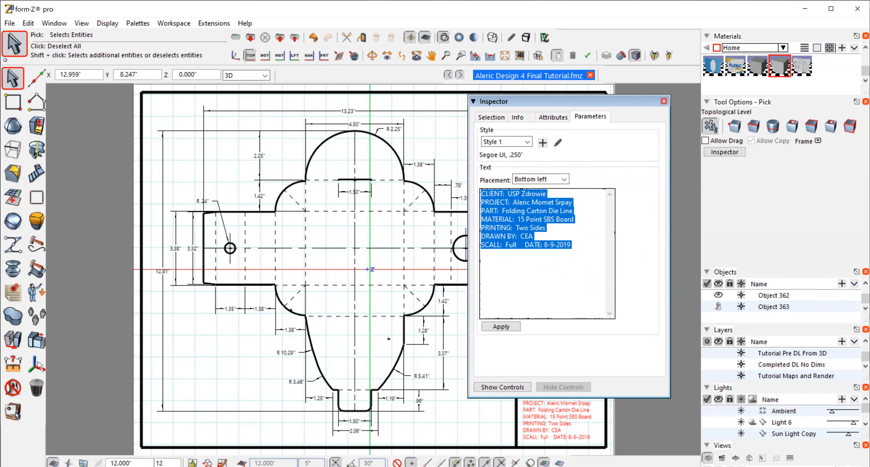
{"action": "left_click", "coordinate": [664, 101]}
{"action": "left_click", "coordinate": [15, 79]}
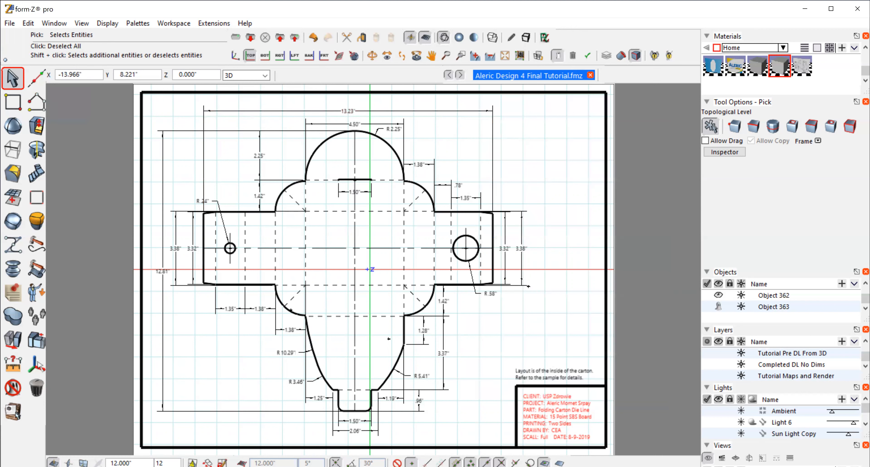
{"action": "left_click", "coordinate": [568, 186]}
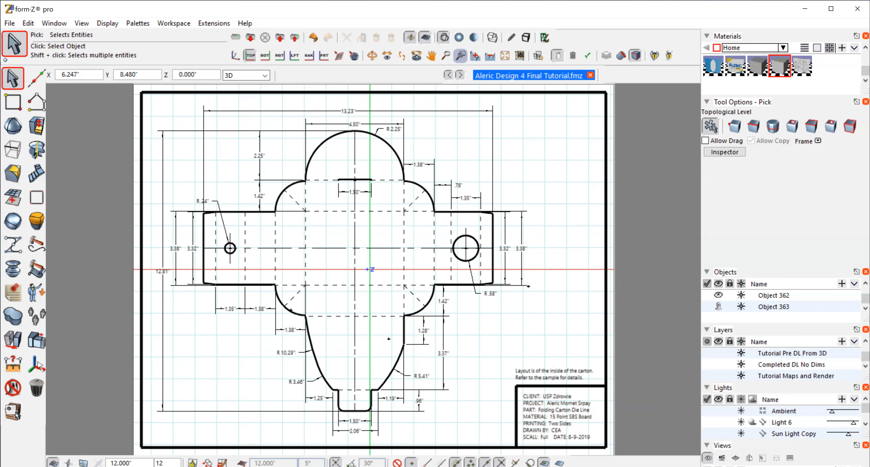
{"action": "left_click", "coordinate": [461, 56]}
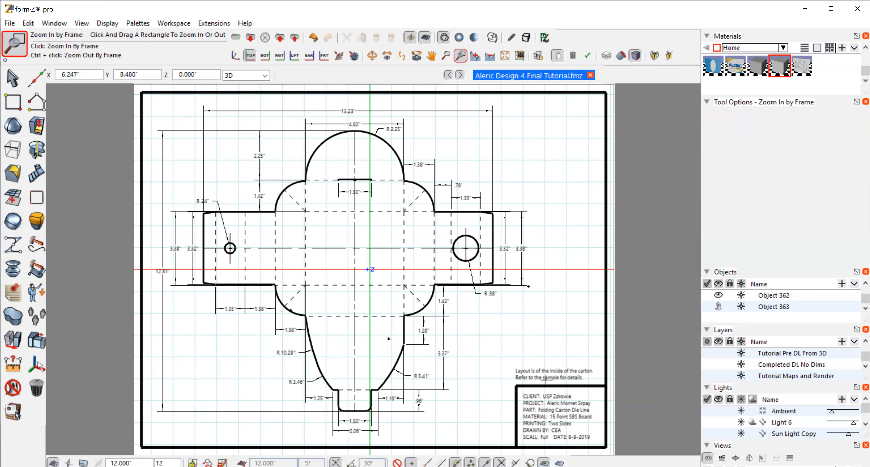
{"action": "left_click", "coordinate": [562, 418]}
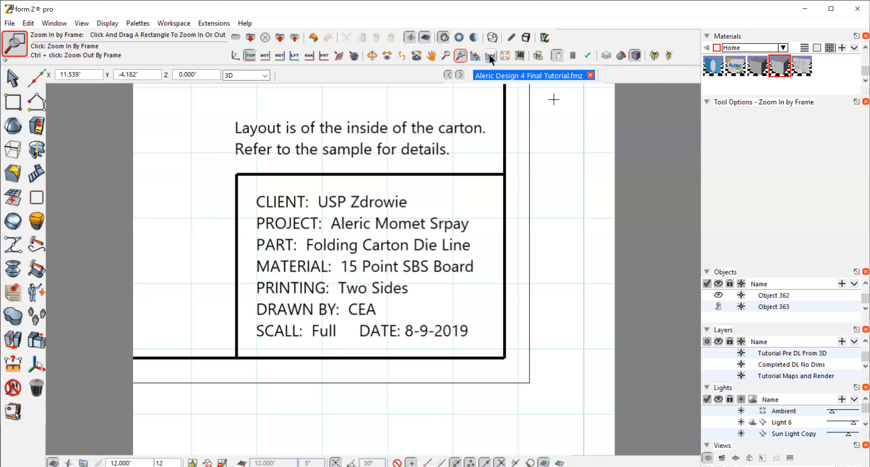
{"action": "left_click", "coordinate": [506, 56]}
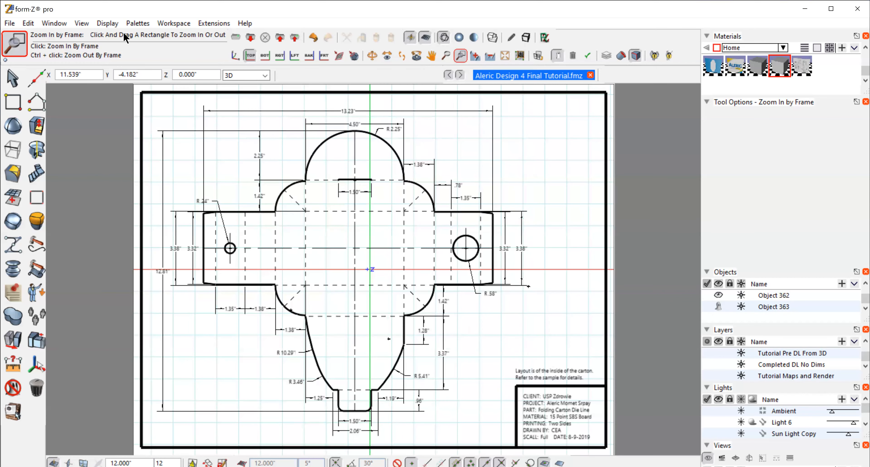
Step: Hide the axis and the grid for the die line drawing
{"action": "left_click", "coordinate": [107, 23]}
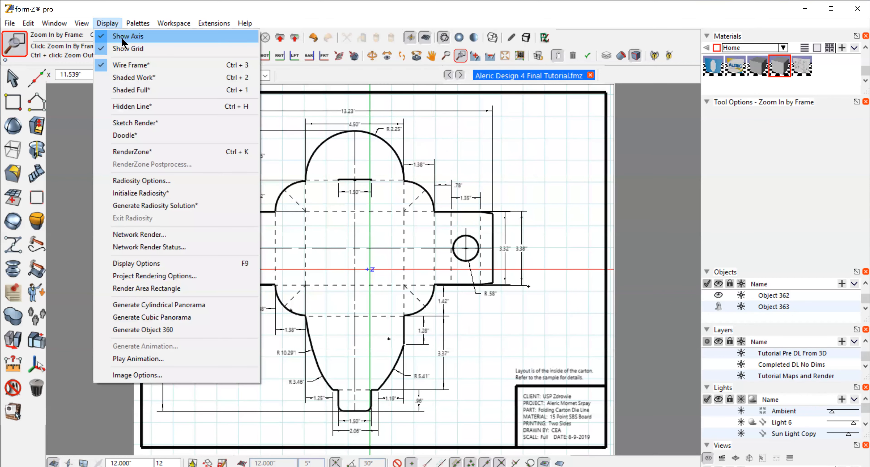
{"action": "left_click", "coordinate": [121, 35]}
{"action": "left_click", "coordinate": [107, 24]}
{"action": "left_click", "coordinate": [120, 50]}
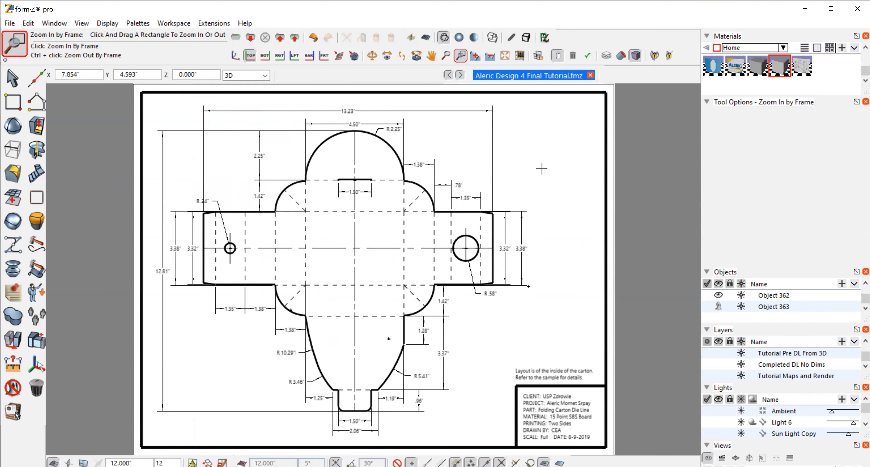
Step: Try to export the die line drawing as a JPEG image into the Aleric DLs folder
{"action": "left_click", "coordinate": [9, 24]}
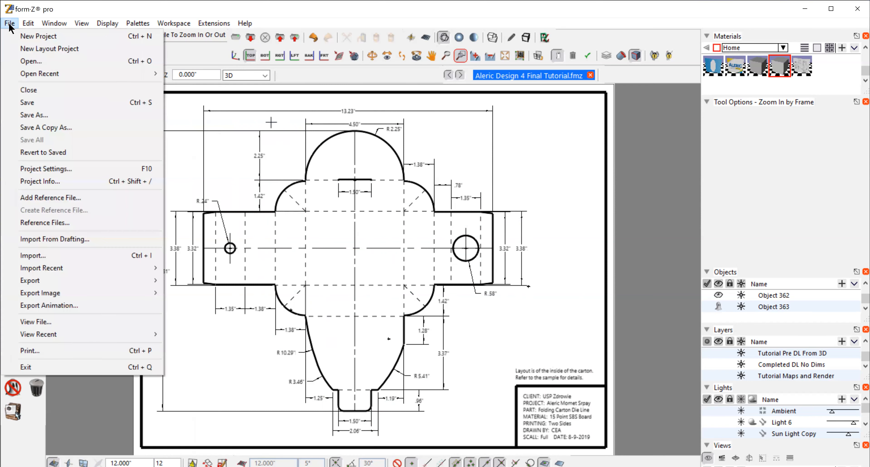
{"action": "mouse_move", "coordinate": [47, 293]}
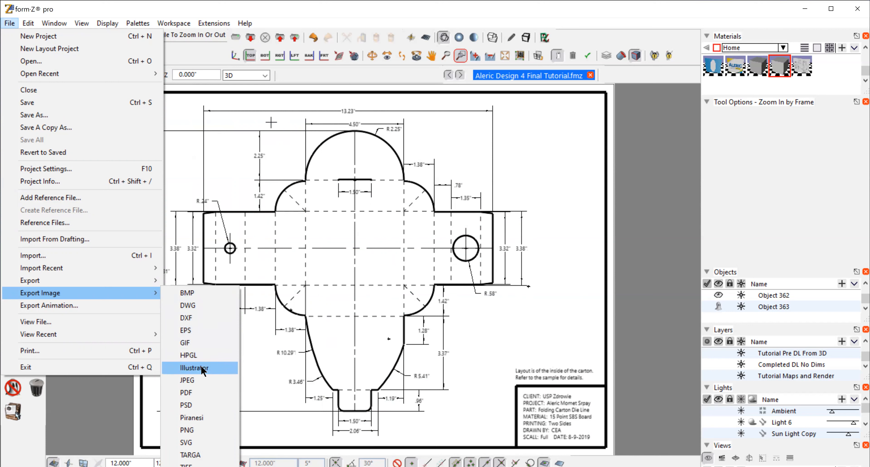
{"action": "left_click", "coordinate": [191, 379]}
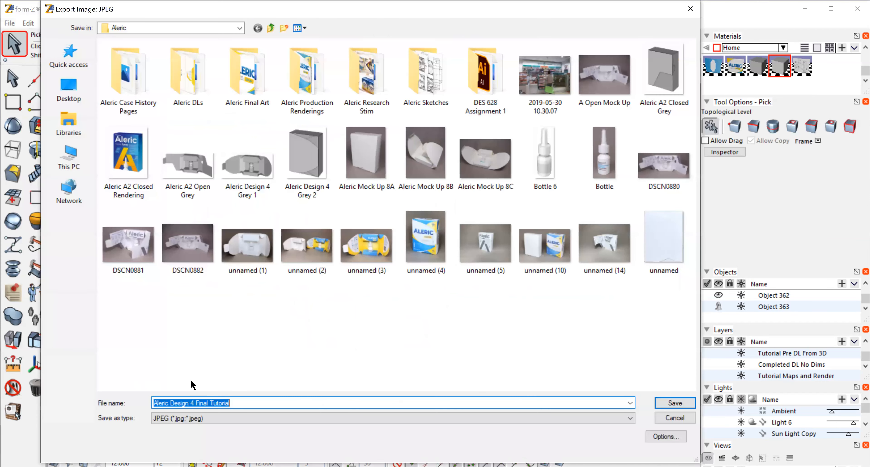
{"action": "double_click", "coordinate": [191, 77]}
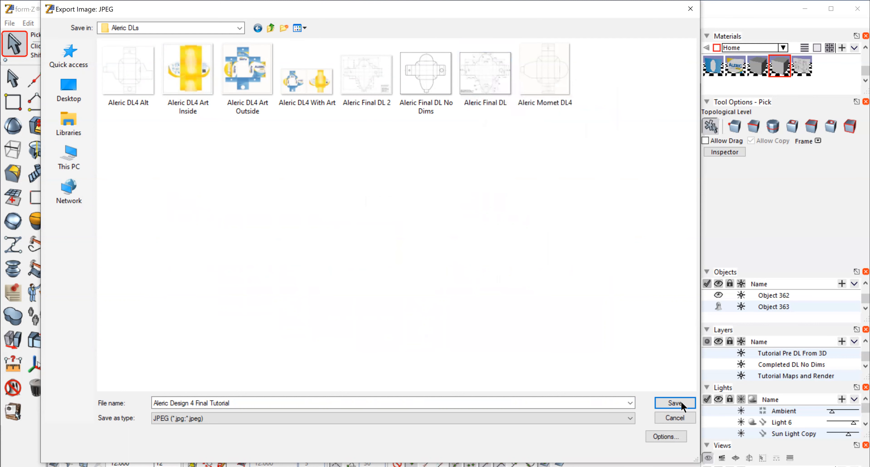
{"action": "left_click", "coordinate": [676, 417]}
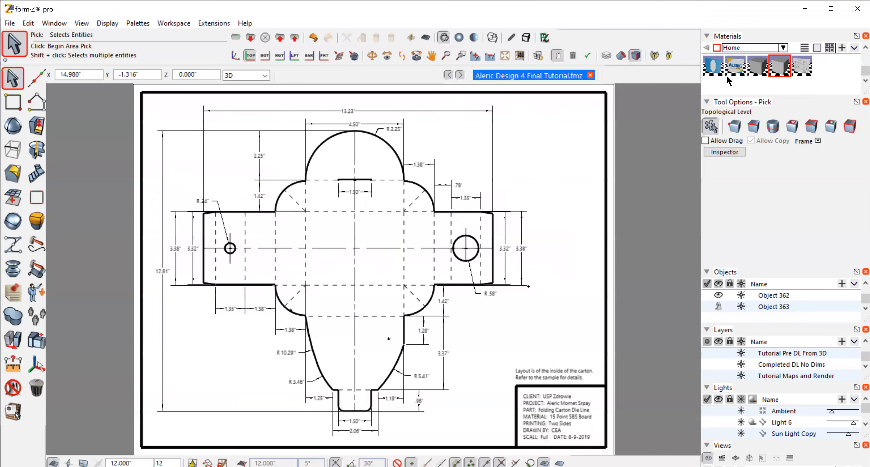